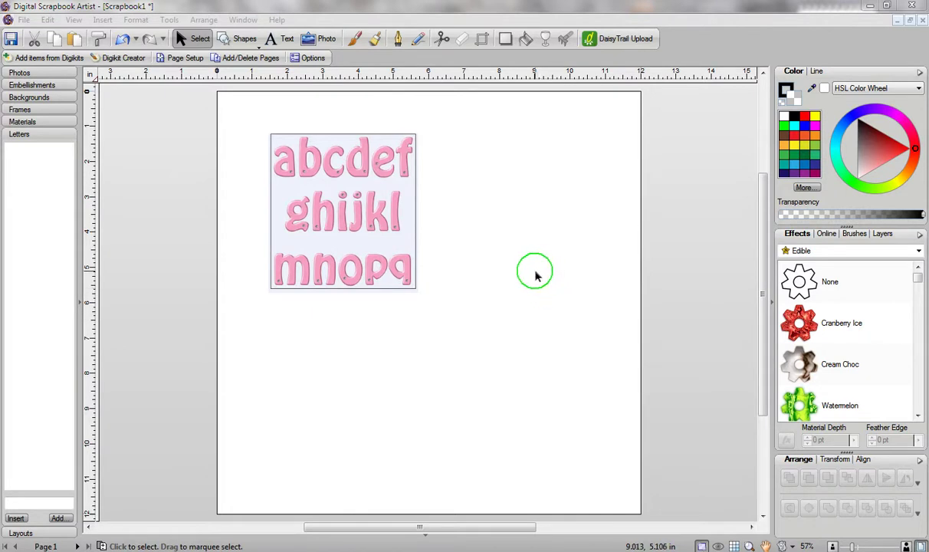
# Open the alphabet picture in Image Cutout Studio and mark the background around the letters for discarding with the large brush.
pyautogui.click(352, 189)
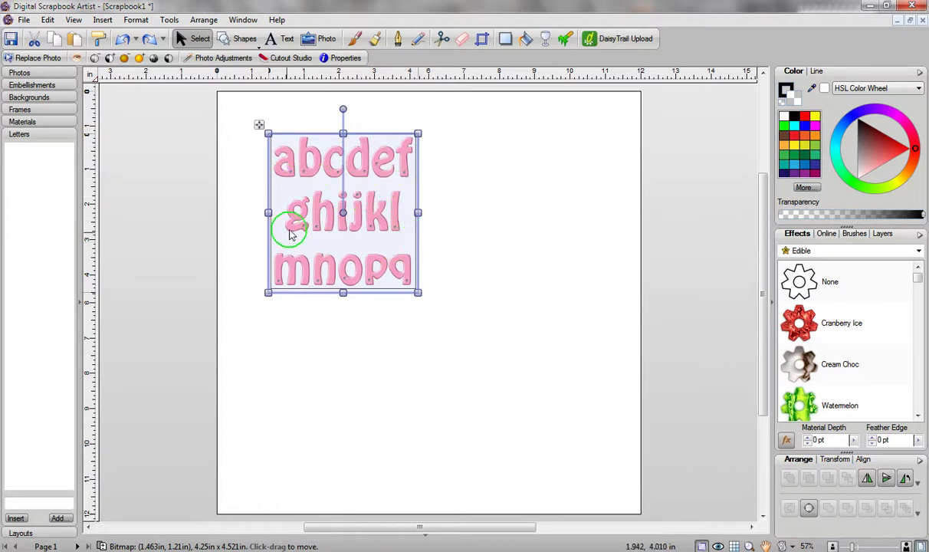
pyautogui.click(285, 59)
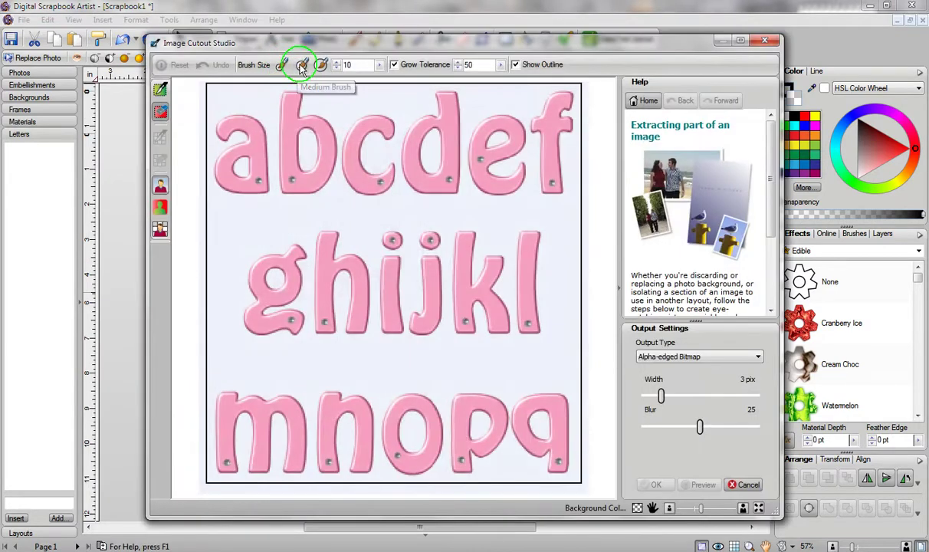
pyautogui.click(320, 64)
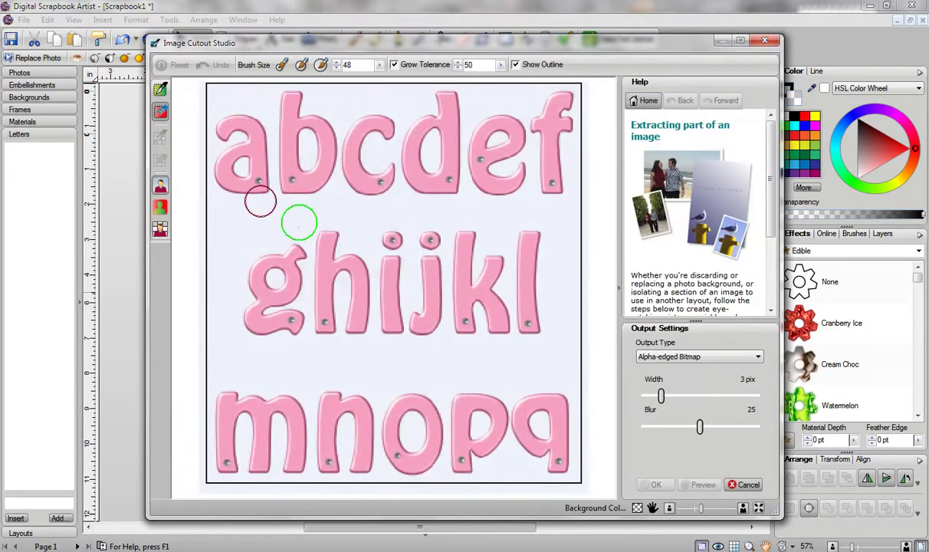
pyautogui.click(203, 222)
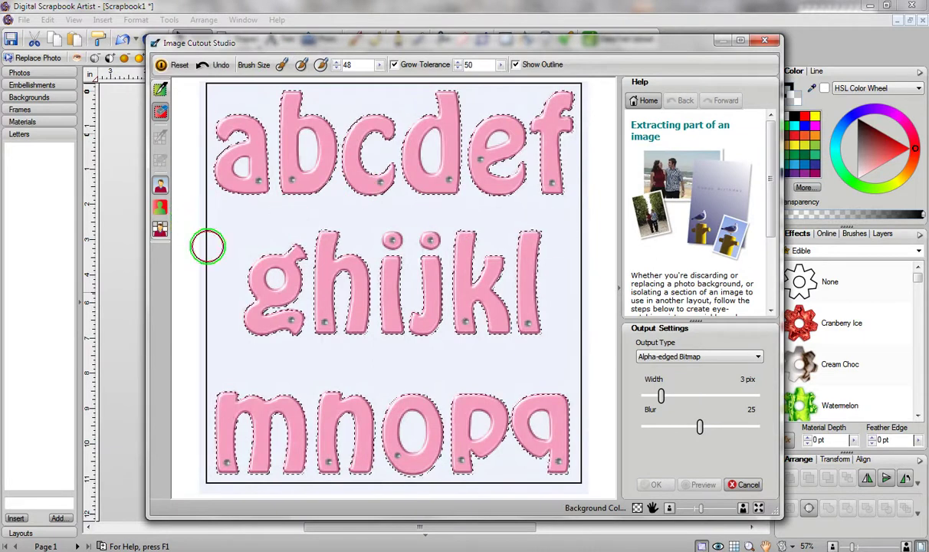
# Mark the enclosed holes of the letters a, b, d, e, g, o, p and q for discarding with the small brush, size 10.
pyautogui.click(282, 66)
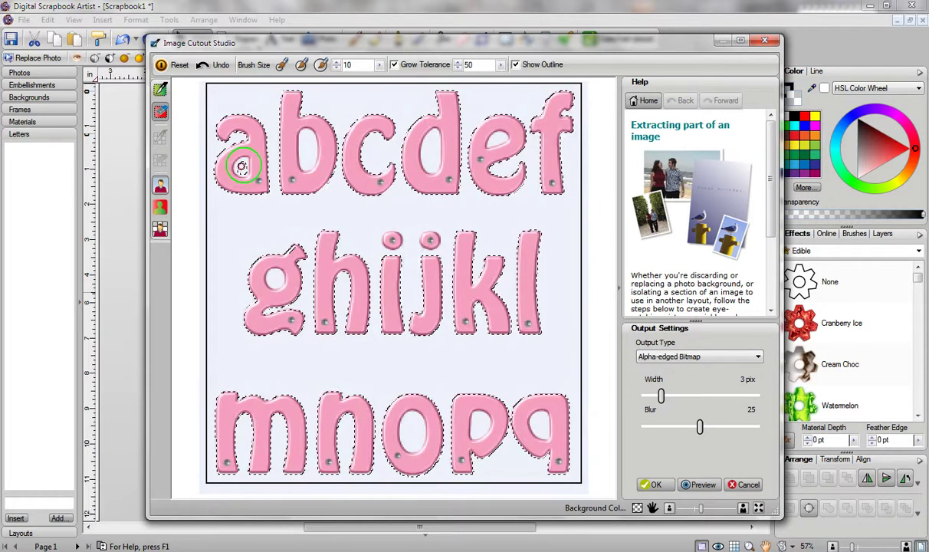
pyautogui.click(305, 139)
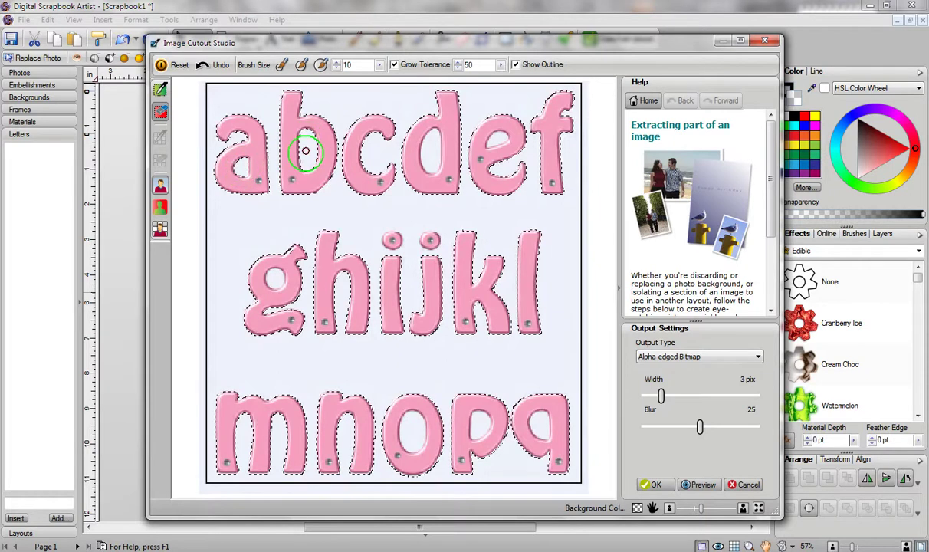
pyautogui.click(432, 138)
pyautogui.click(495, 141)
pyautogui.click(281, 279)
pyautogui.click(415, 439)
pyautogui.click(476, 420)
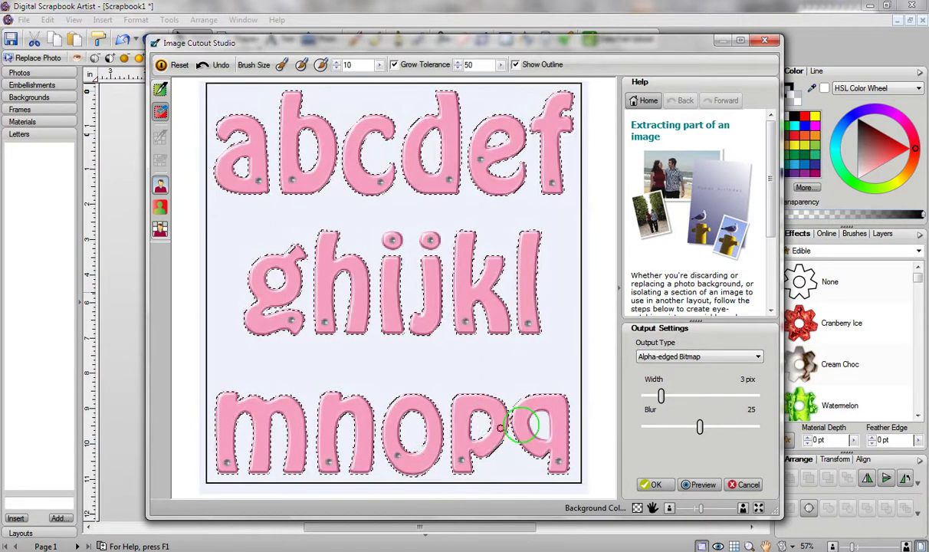
pyautogui.click(545, 433)
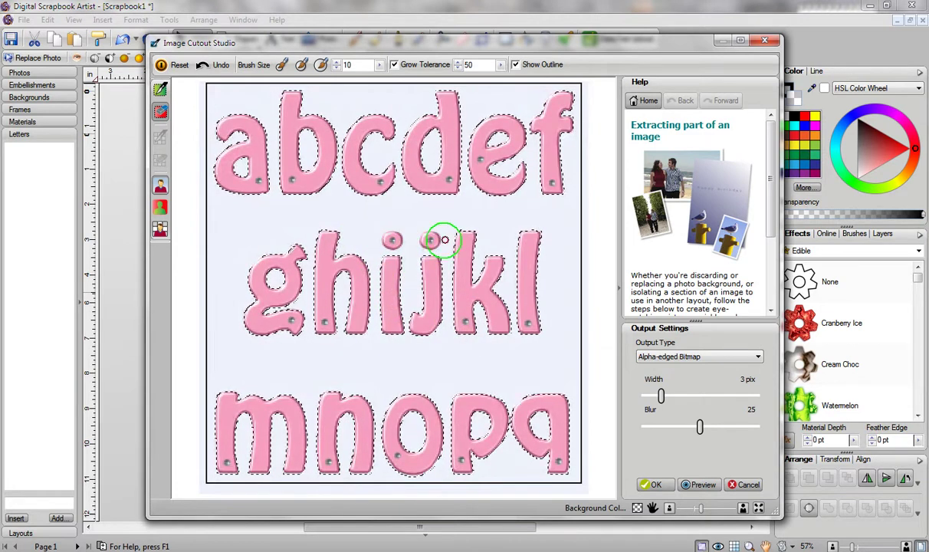
# Mark the dot of the letter i as an area to keep, then preview and apply the alpha-edged bitmap cutout.
pyautogui.click(160, 90)
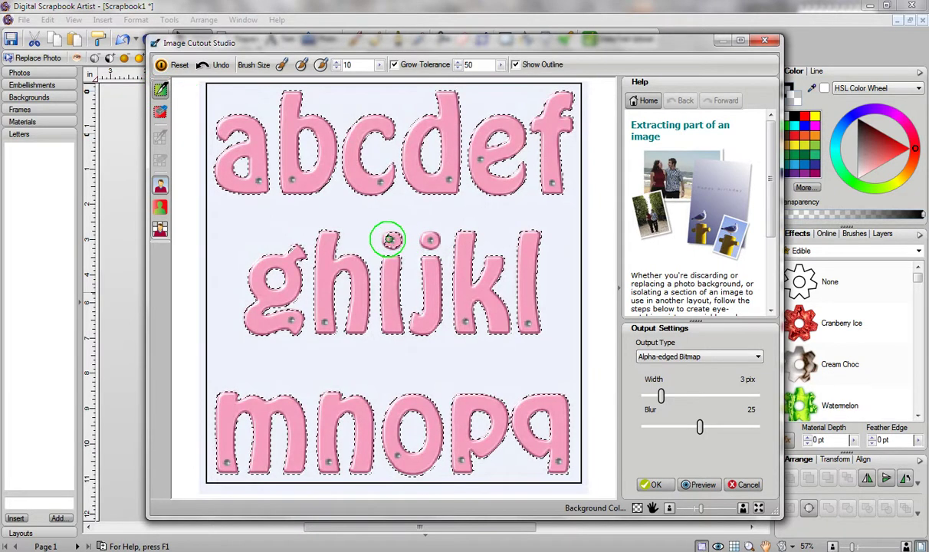
pyautogui.click(389, 239)
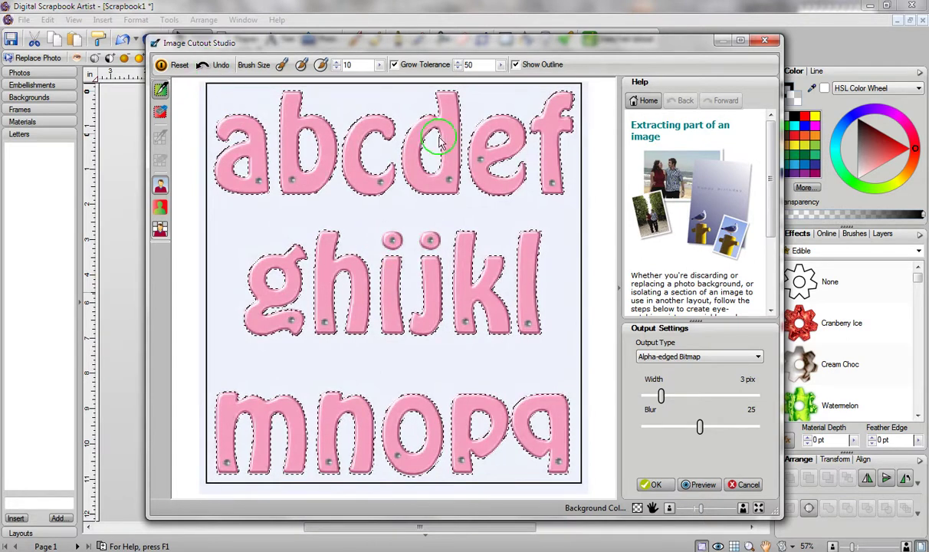
pyautogui.click(700, 486)
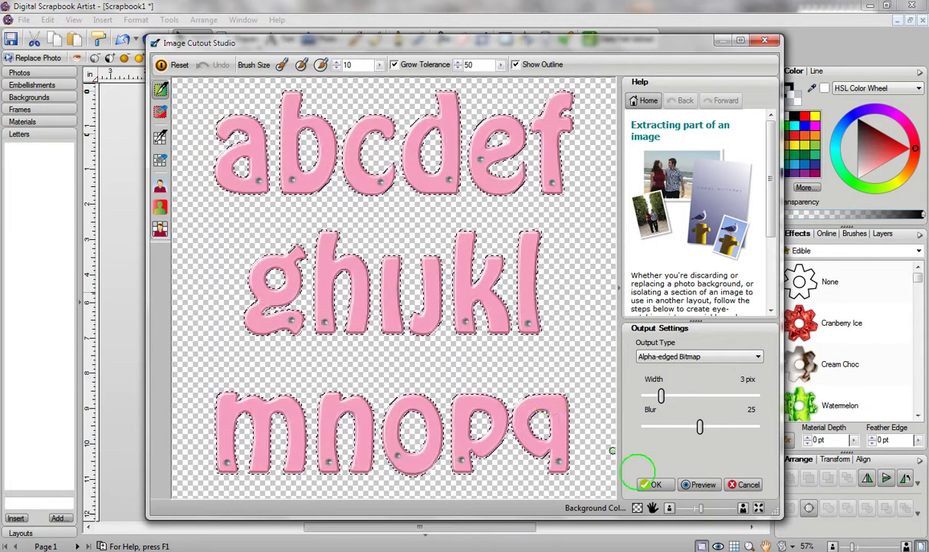
pyautogui.click(652, 484)
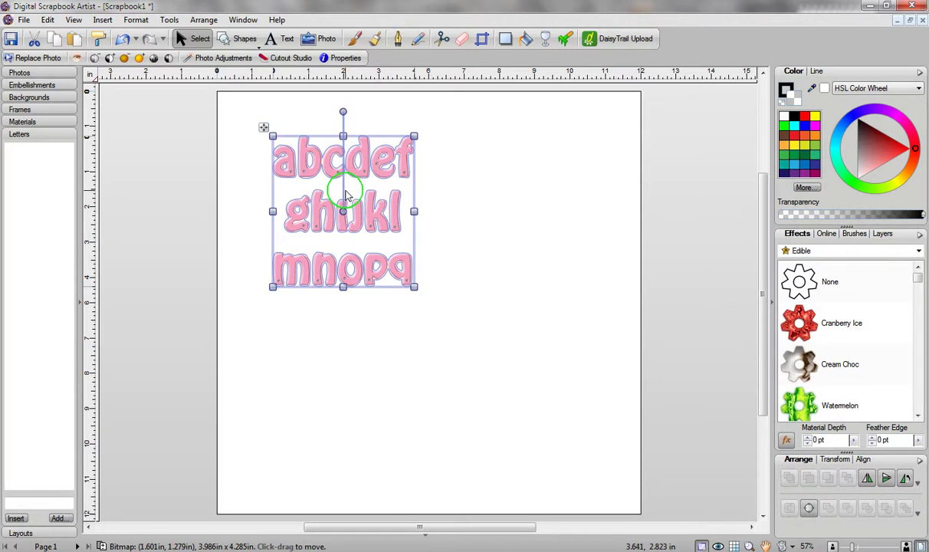
# Place a copy of the cut-out letters beside the original and open the image export for the selected items.
pyautogui.moveTo(346, 207); pyautogui.dragTo(512, 209)
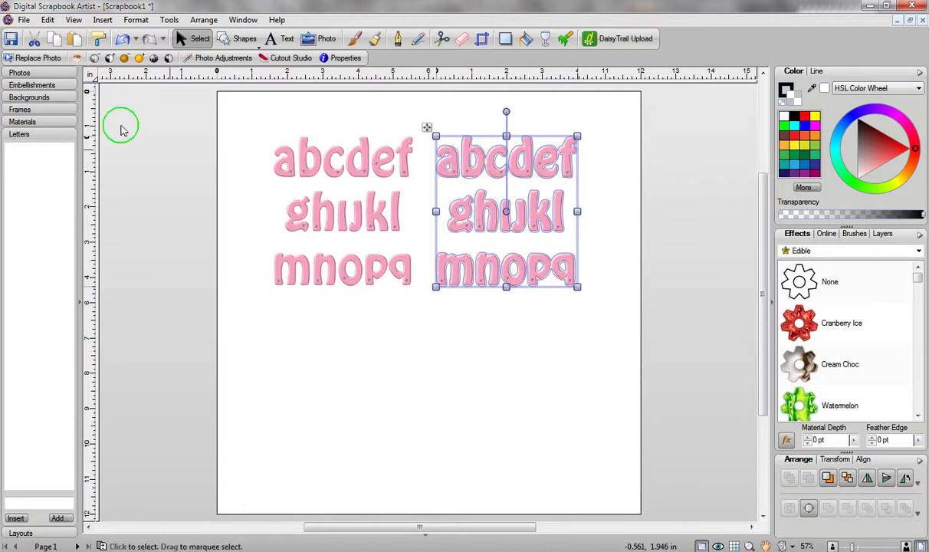
pyautogui.click(23, 20)
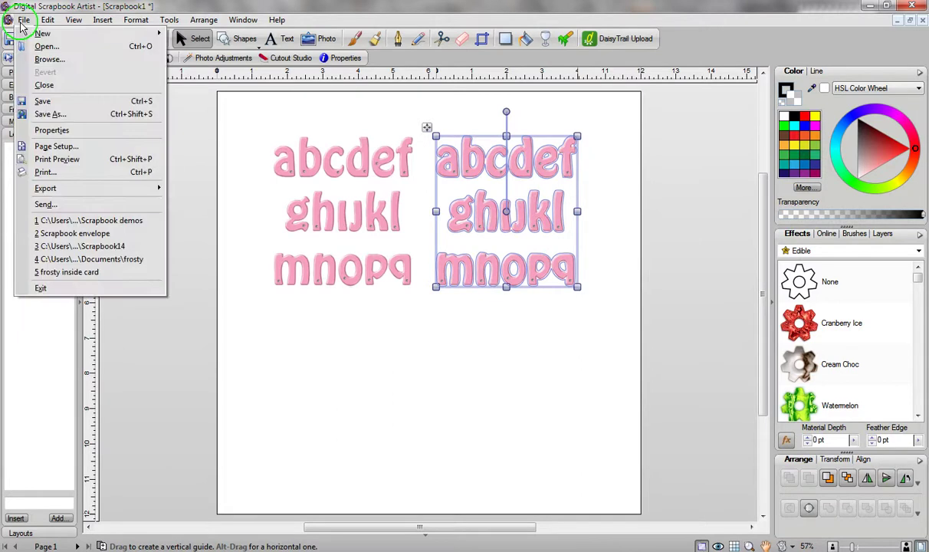
pyautogui.moveTo(79, 189)
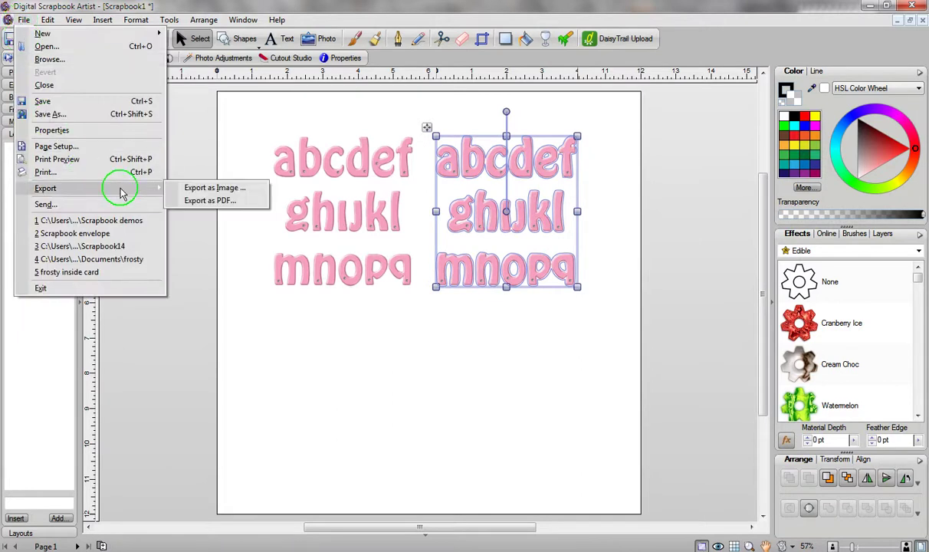
pyautogui.click(199, 188)
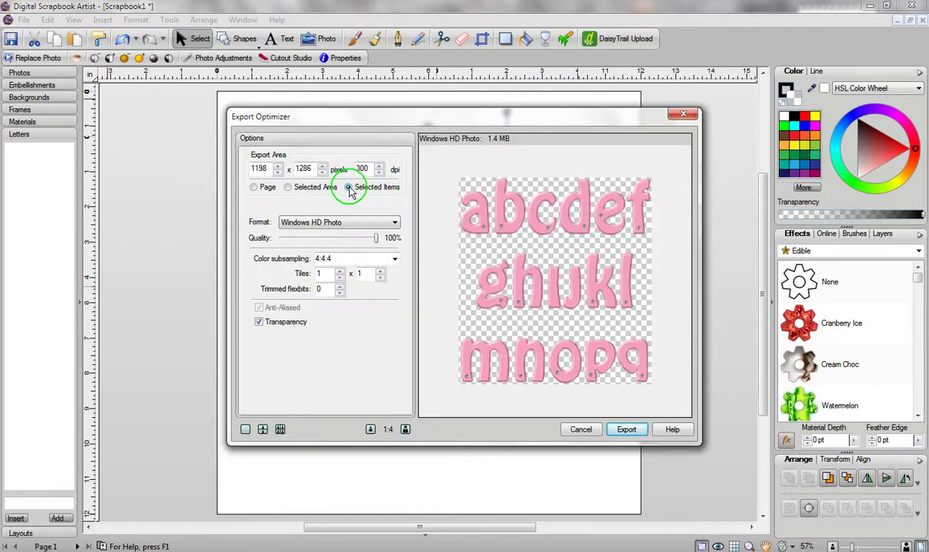
pyautogui.moveTo(458, 114); pyautogui.dragTo(166, 193)
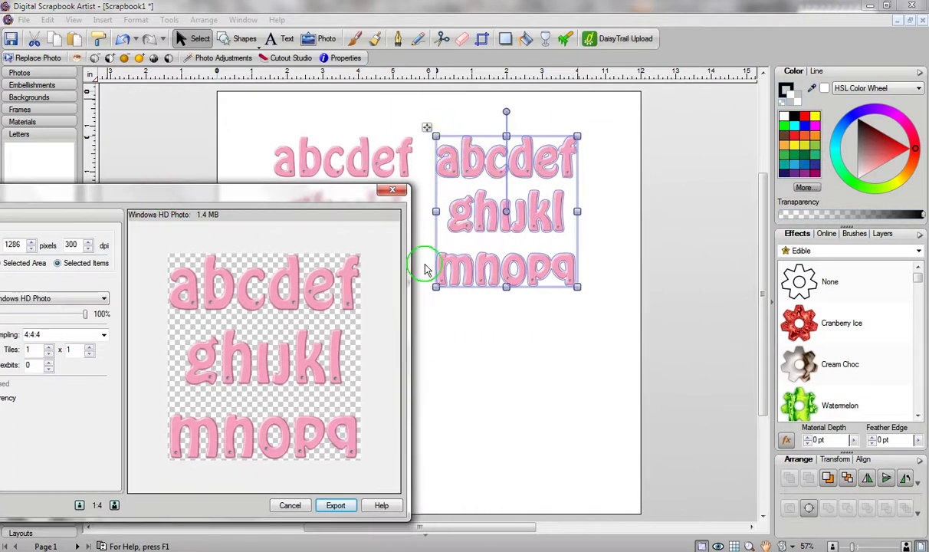
pyautogui.moveTo(134, 193); pyautogui.dragTo(364, 104)
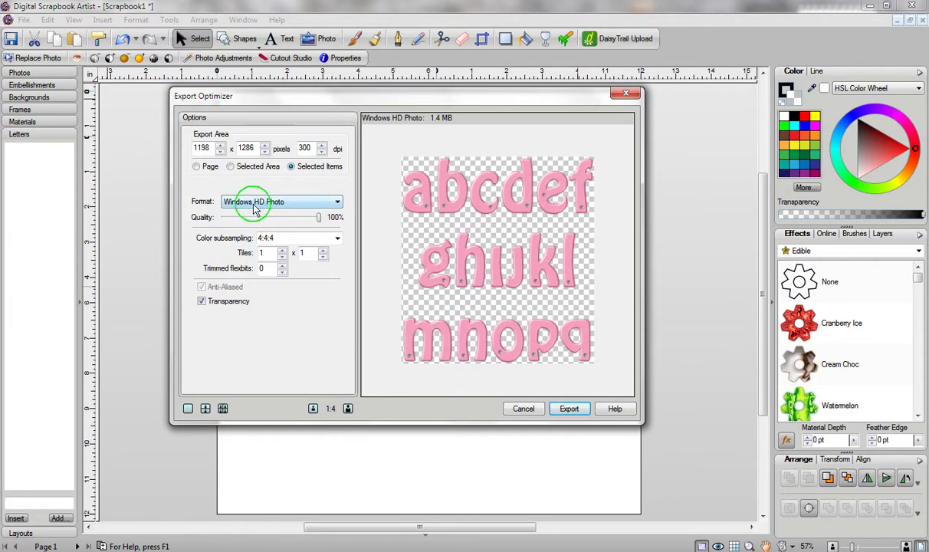
# Try JPG as the export format to compare its preview, and set the format back to Windows HD Photo.
pyautogui.click(334, 200)
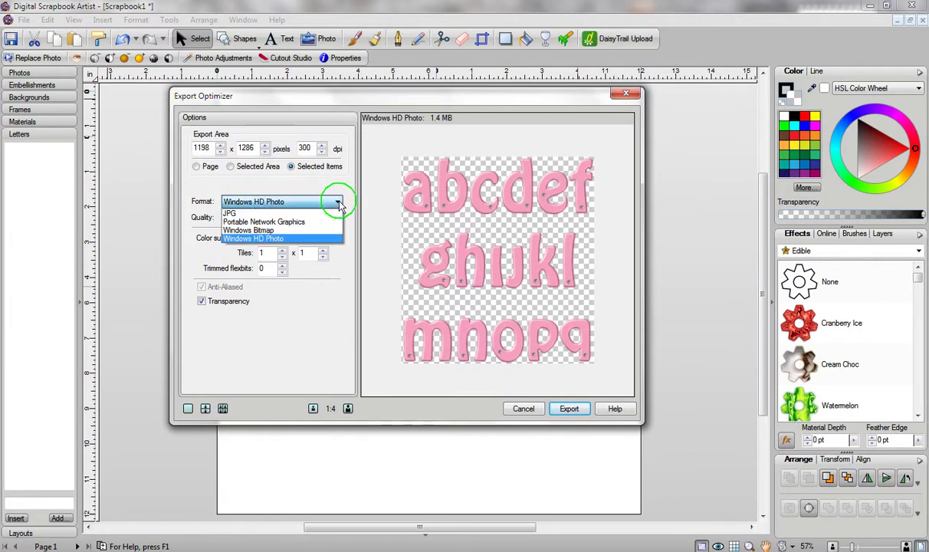
pyautogui.click(319, 214)
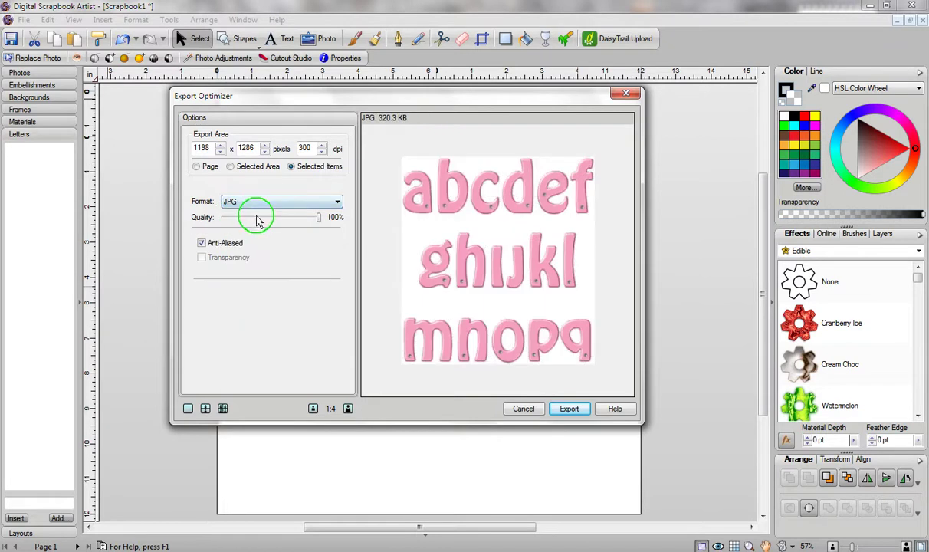
pyautogui.click(337, 201)
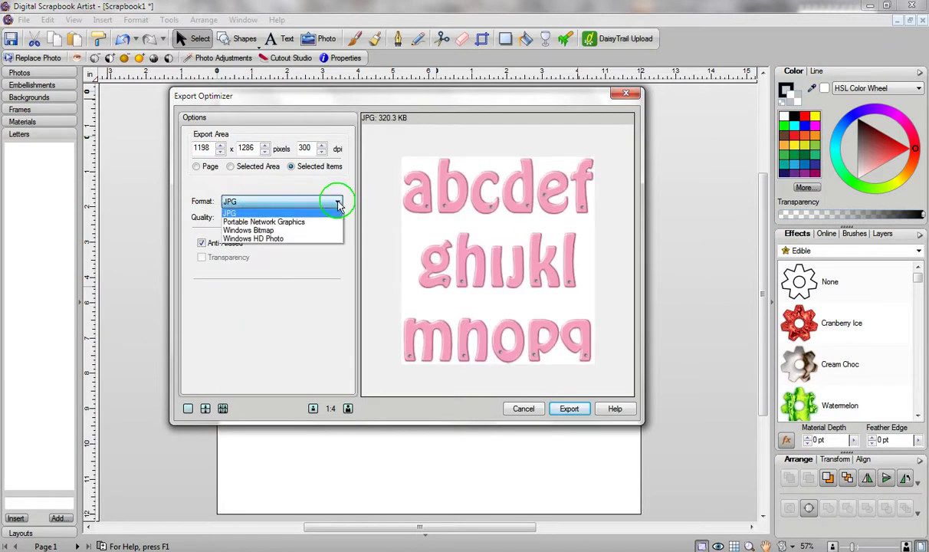
pyautogui.click(286, 239)
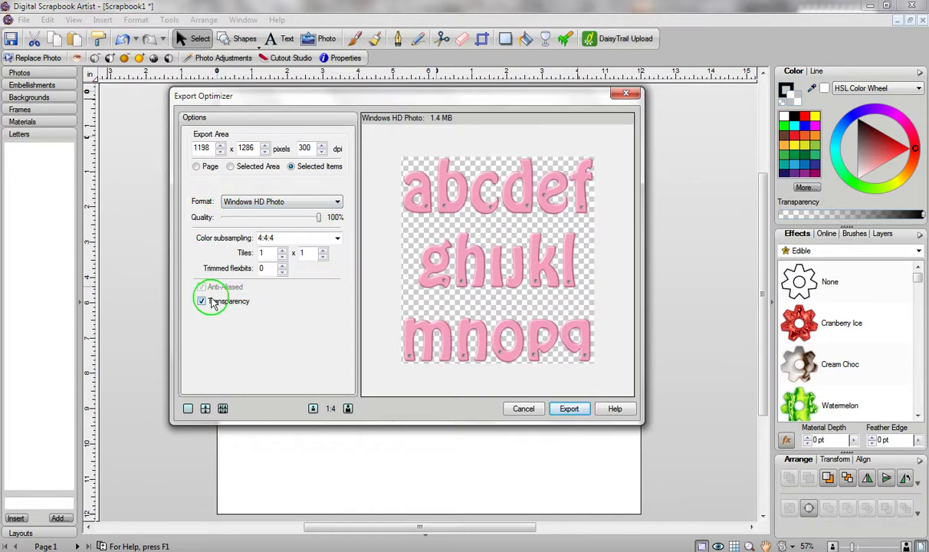
# Export the selected letters with transparency to the Pictures library as alpha in Windows HD Photo format, and delete the copy from the page.
pyautogui.click(568, 408)
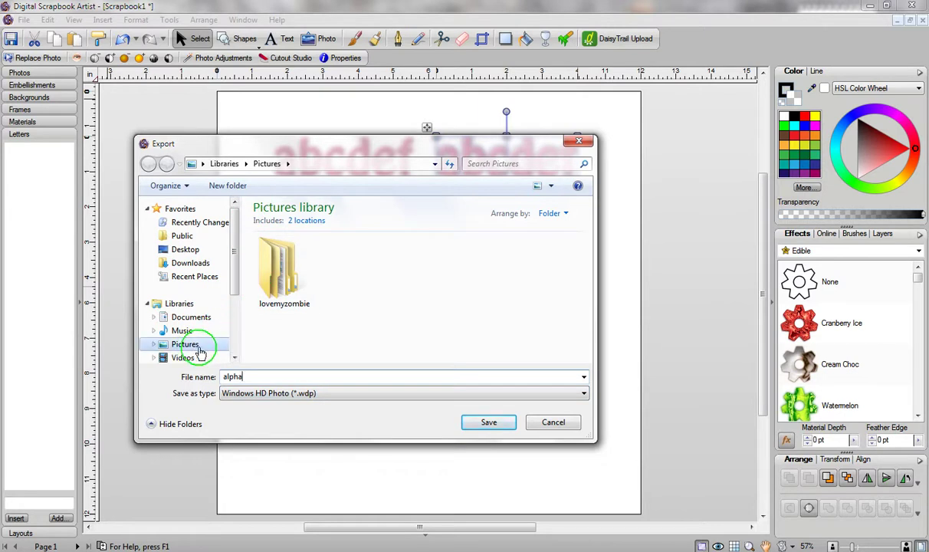
pyautogui.click(488, 424)
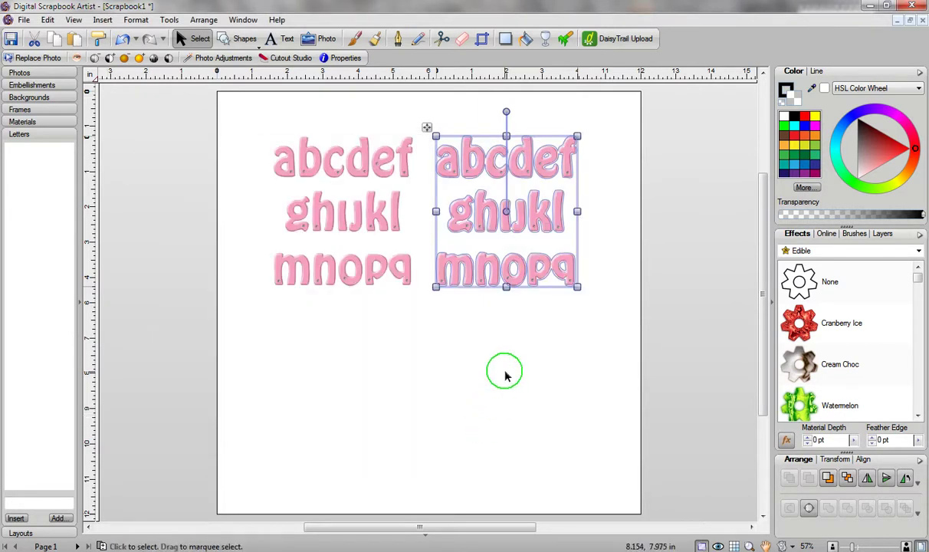
pyautogui.press('Delete')
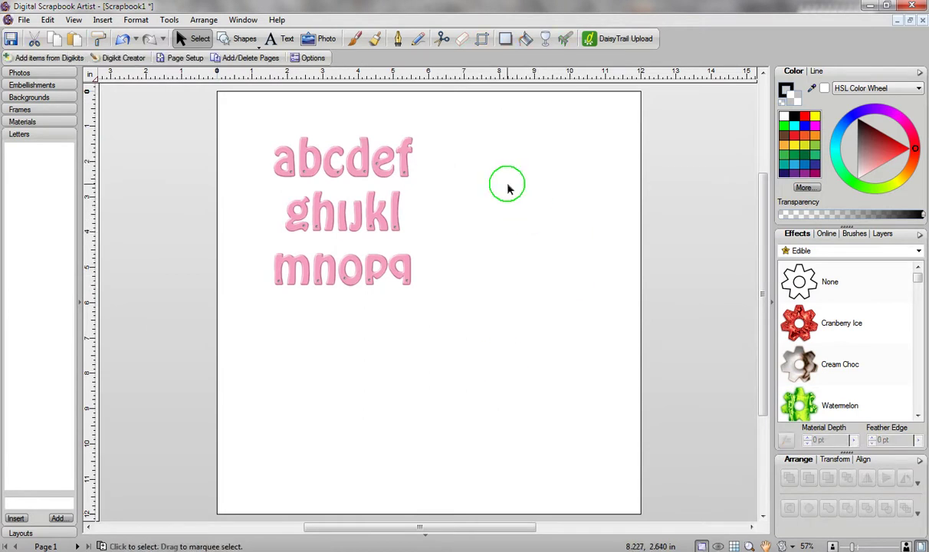
# Insert the alpha picture from the Pictures library and place it at its default size beside the original letters.
pyautogui.click(103, 23)
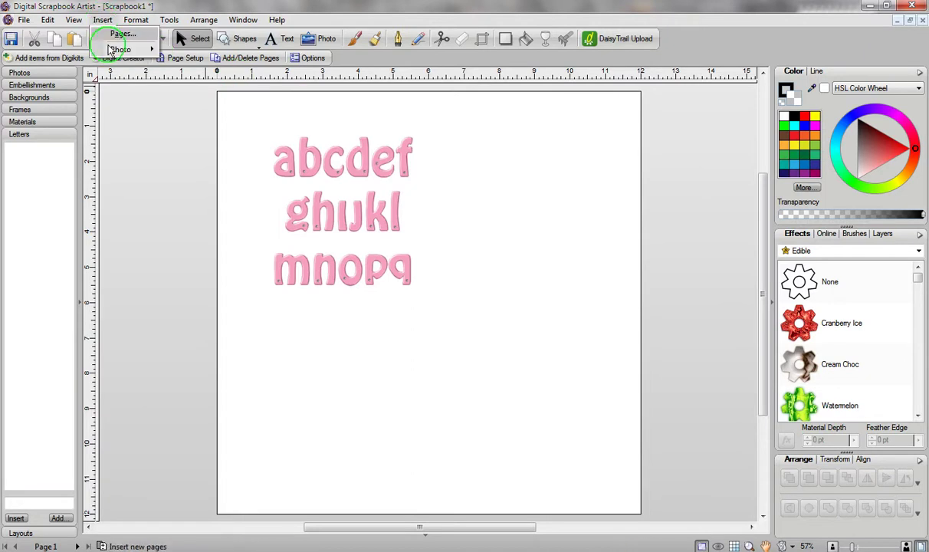
pyautogui.click(112, 51)
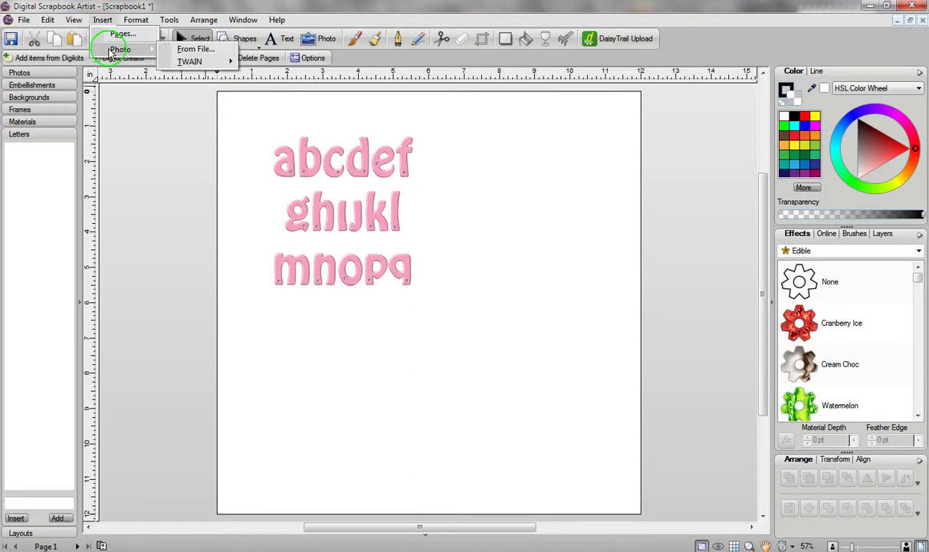
pyautogui.click(191, 49)
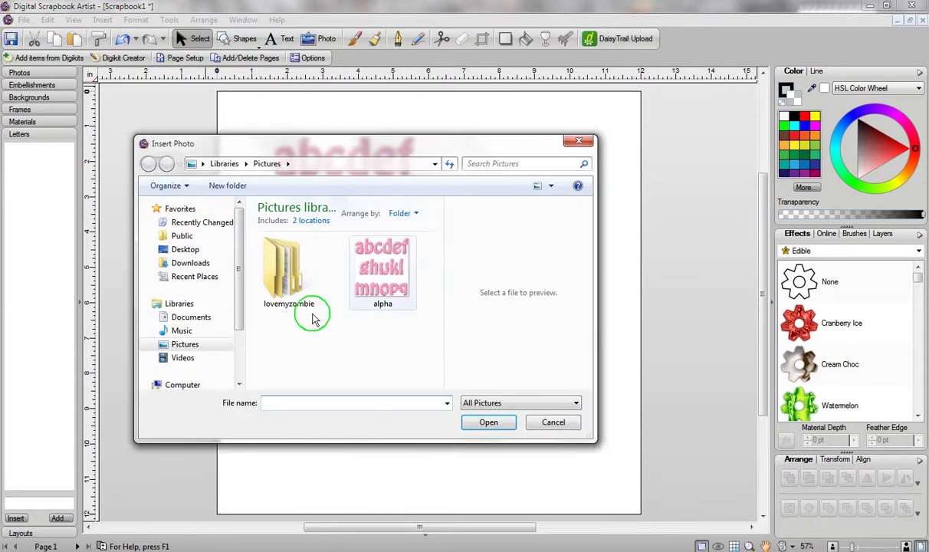
pyautogui.click(383, 276)
pyautogui.click(484, 422)
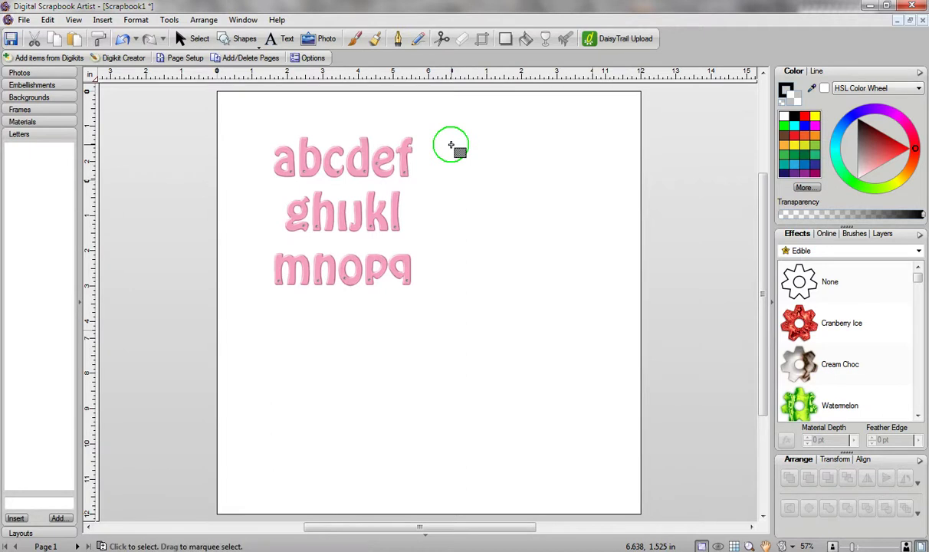
pyautogui.click(451, 145)
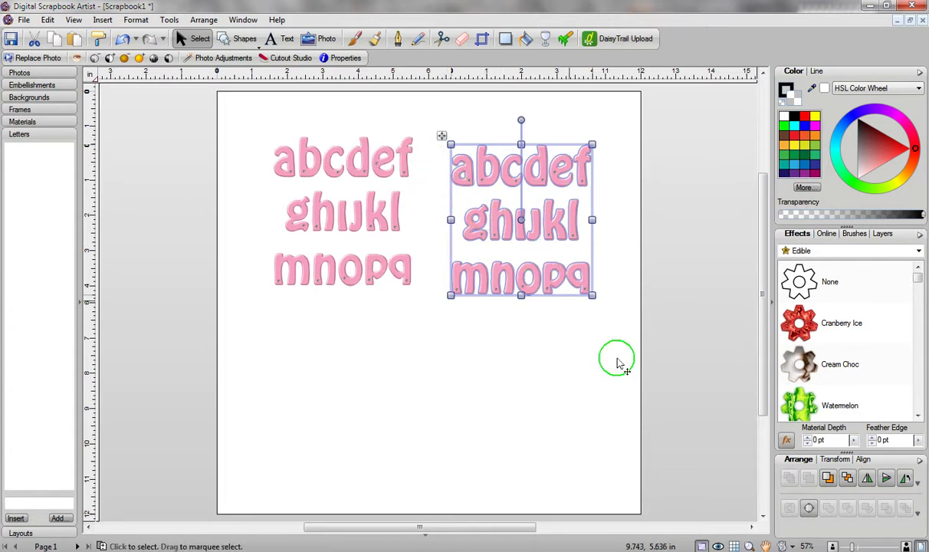
# Convert the inserted alphabet picture into an editable shape and split it into separate letter pieces.
pyautogui.click(808, 509)
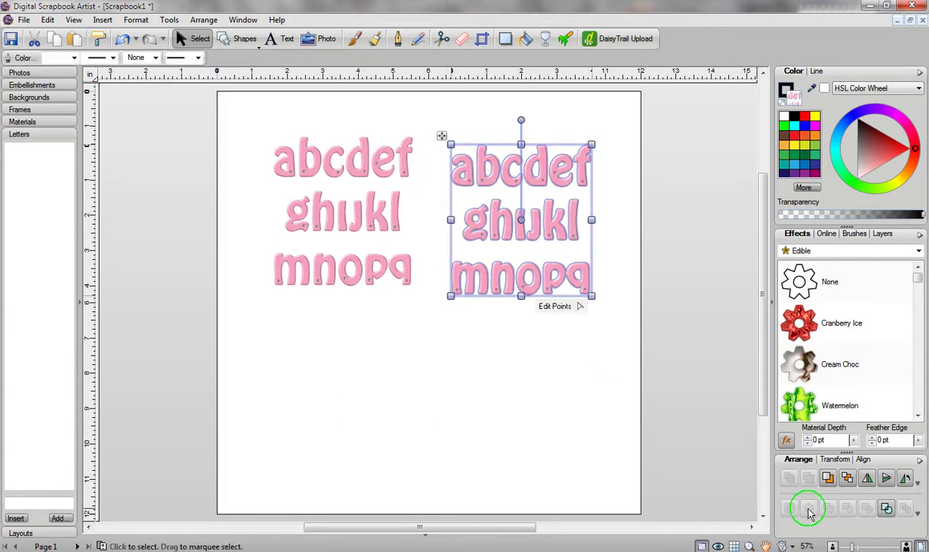
pyautogui.click(887, 509)
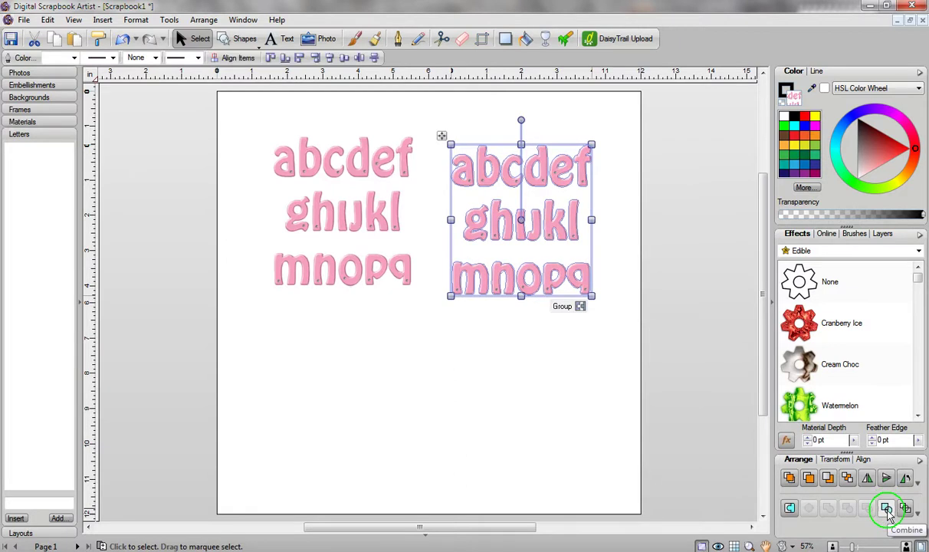
pyautogui.click(458, 431)
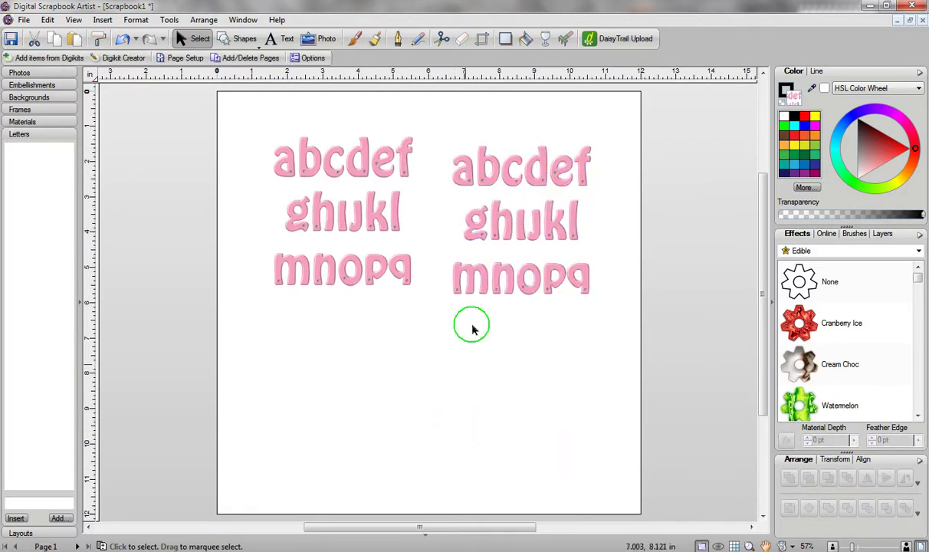
pyautogui.click(487, 172)
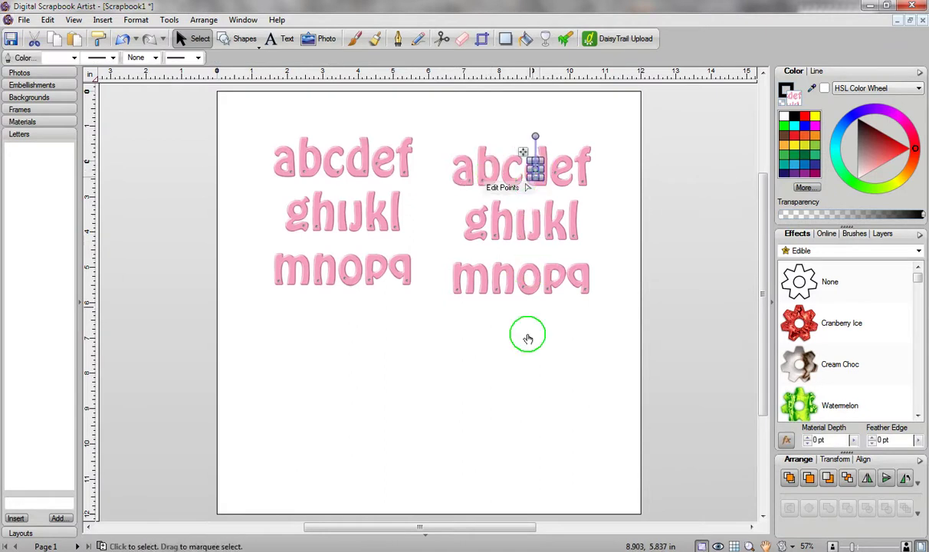
pyautogui.click(517, 366)
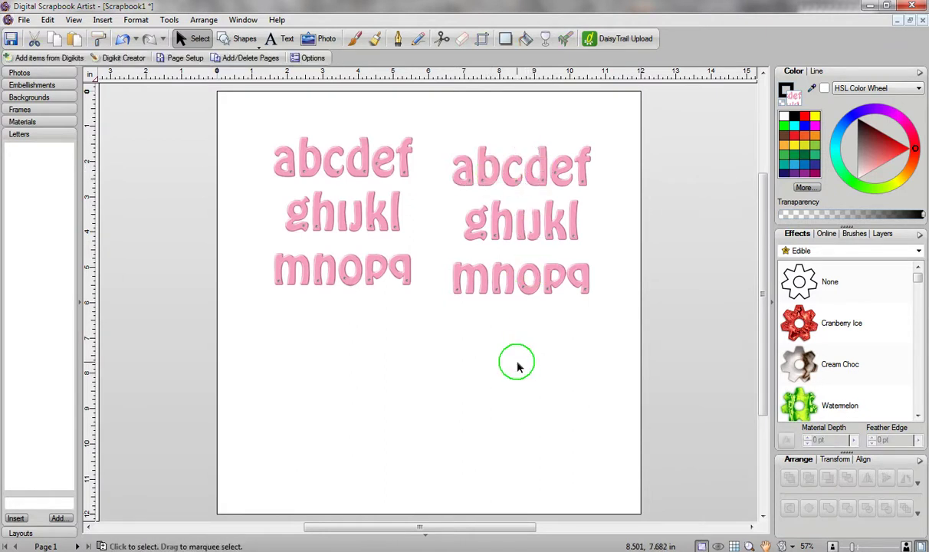
# Add the letter b from the split alphabet to the Letters collection and assign it to lowercase b.
pyautogui.click(481, 165)
pyautogui.moveTo(465, 136); pyautogui.dragTo(27, 159)
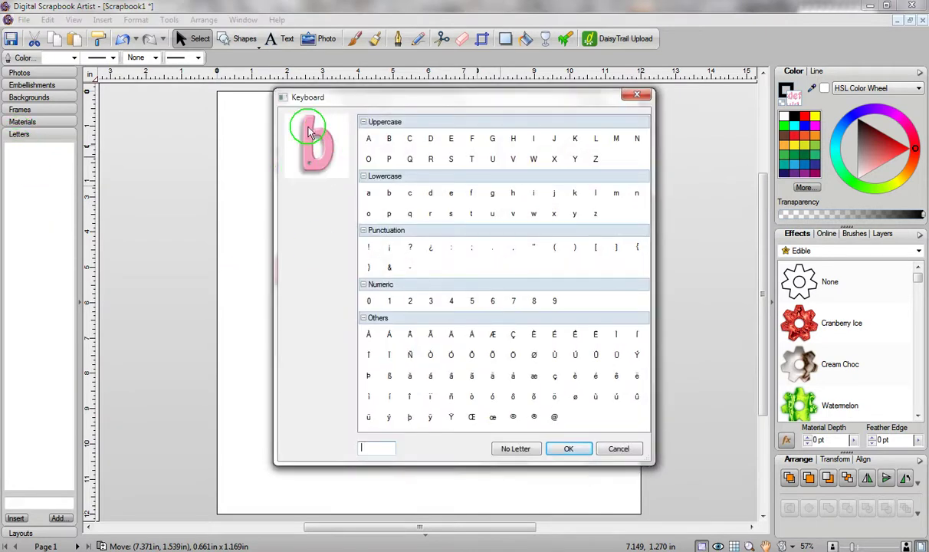
pyautogui.click(389, 194)
pyautogui.click(580, 447)
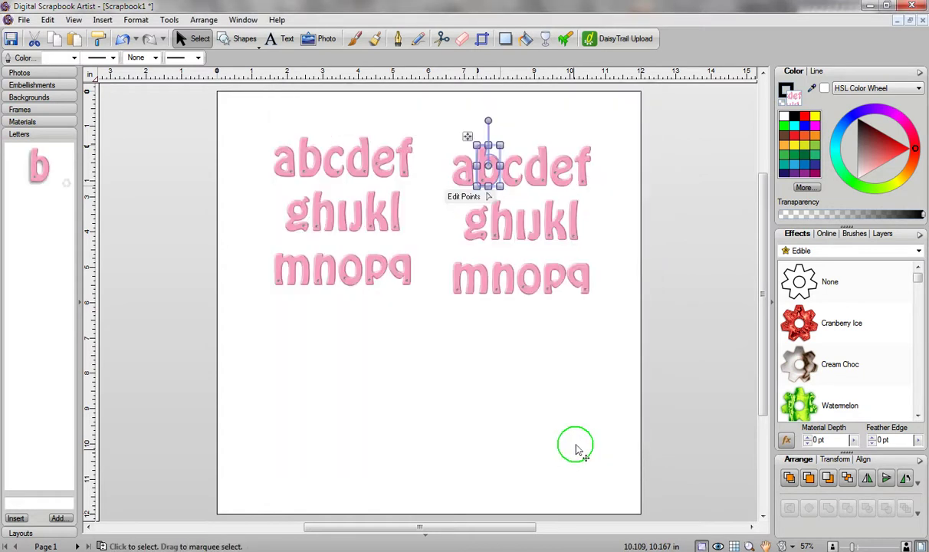
# Add the split letters n and a to the Letters collection, assigning each to its matching lowercase character.
pyautogui.moveTo(468, 135); pyautogui.dragTo(41, 207)
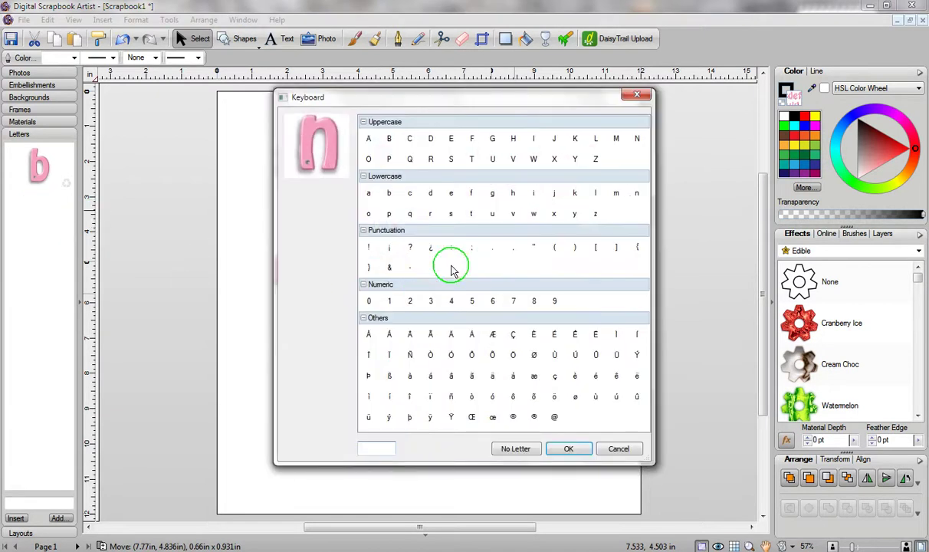
pyautogui.click(637, 195)
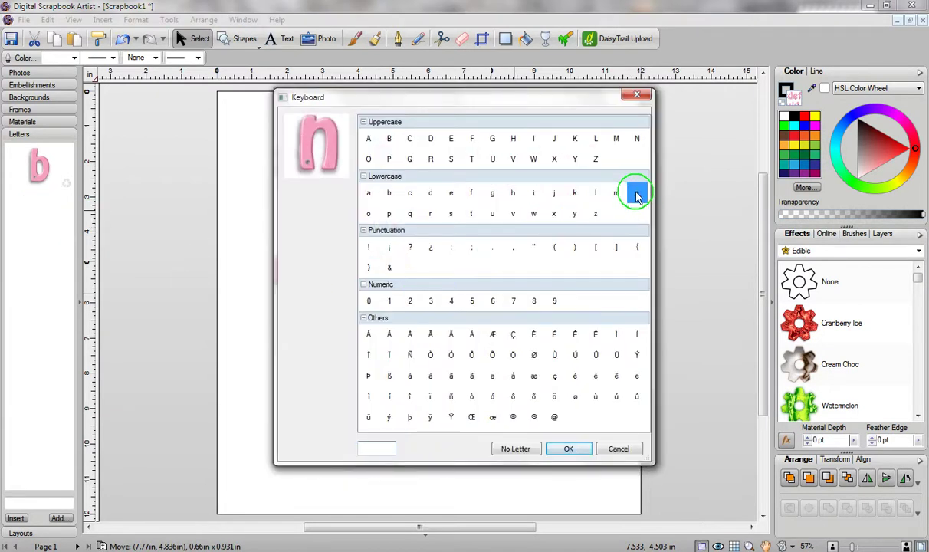
pyautogui.click(568, 450)
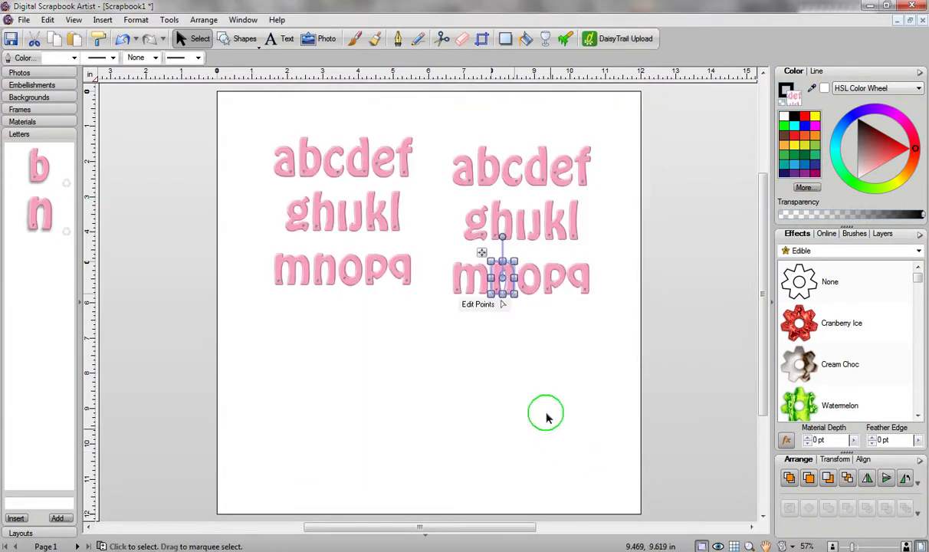
pyautogui.moveTo(461, 167); pyautogui.dragTo(44, 261)
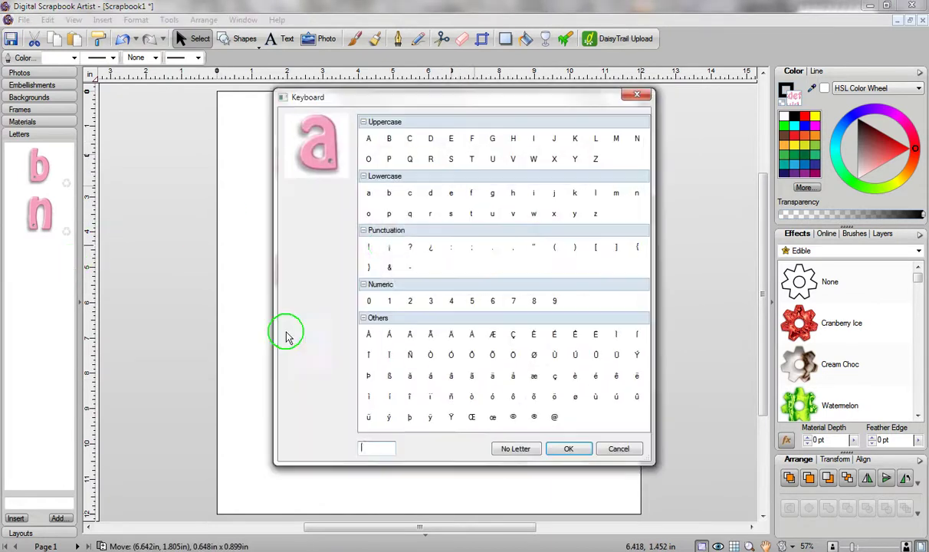
pyautogui.click(571, 449)
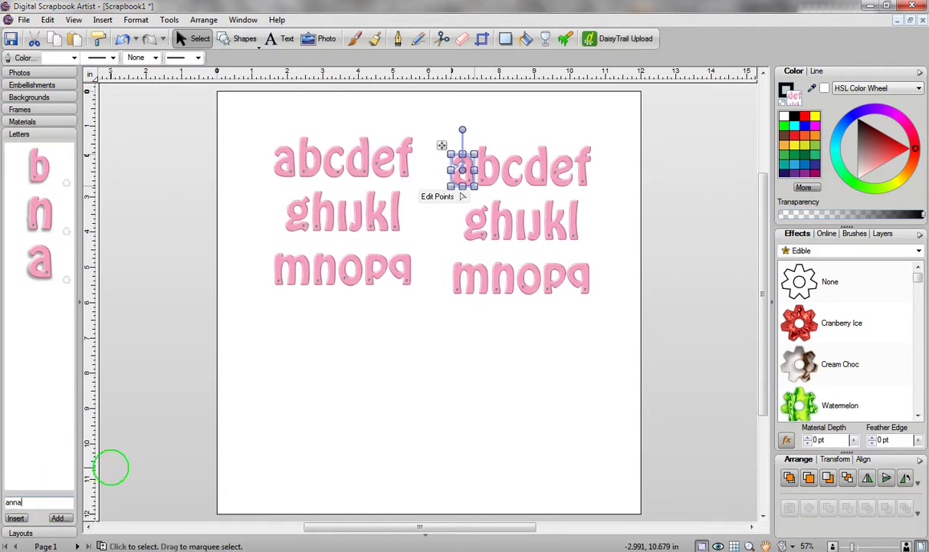
# Insert a four-letter first name spelled with the stored a and n letters, and place it below the alphabets.
pyautogui.click(15, 519)
pyautogui.click(369, 295)
pyautogui.moveTo(373, 280); pyautogui.dragTo(343, 343)
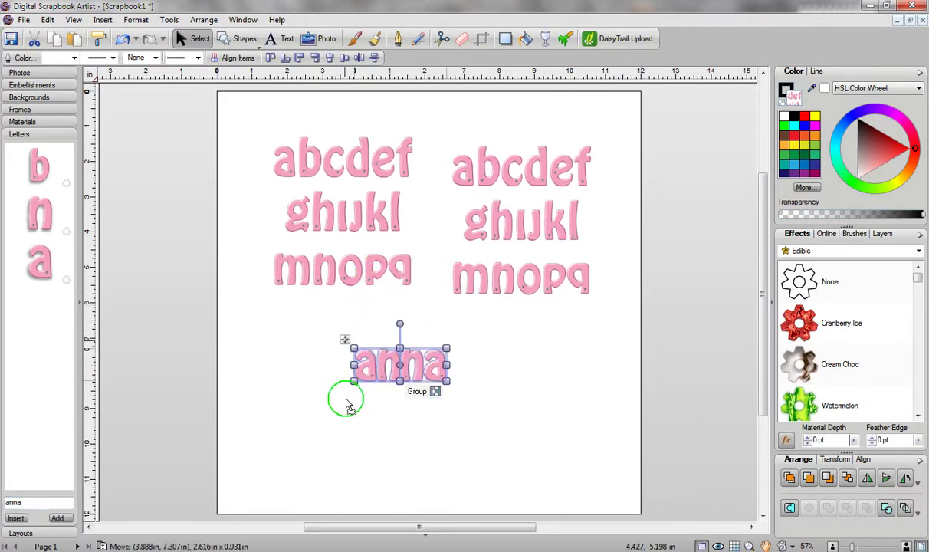
pyautogui.click(485, 368)
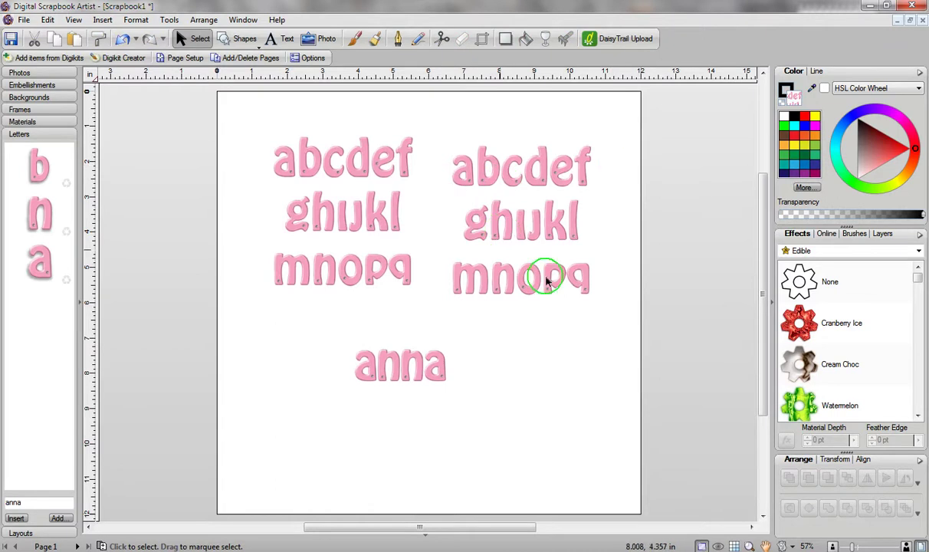
# Cut the joined p and q of the split alphabet apart with straight scissors and move the q away from the p.
pyautogui.click(533, 224)
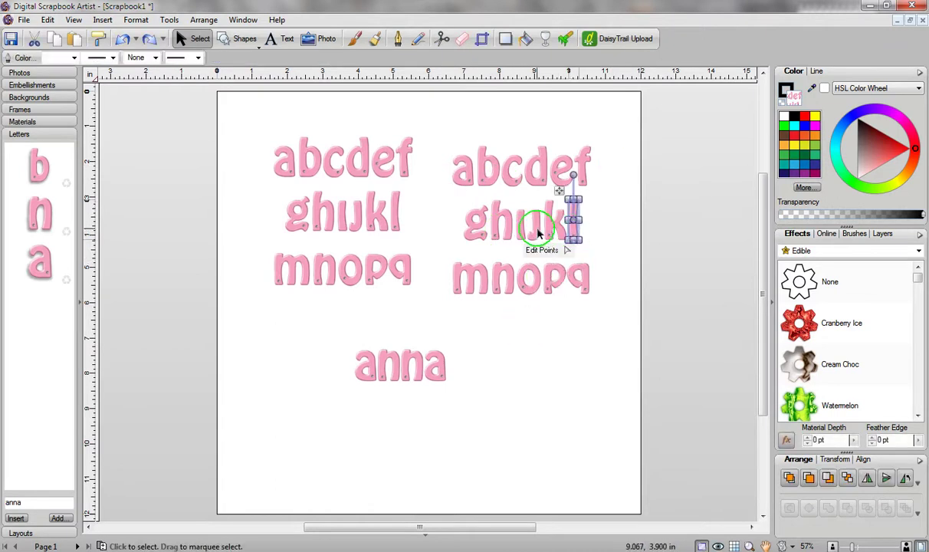
pyautogui.click(536, 165)
pyautogui.moveTo(549, 152); pyautogui.dragTo(577, 282)
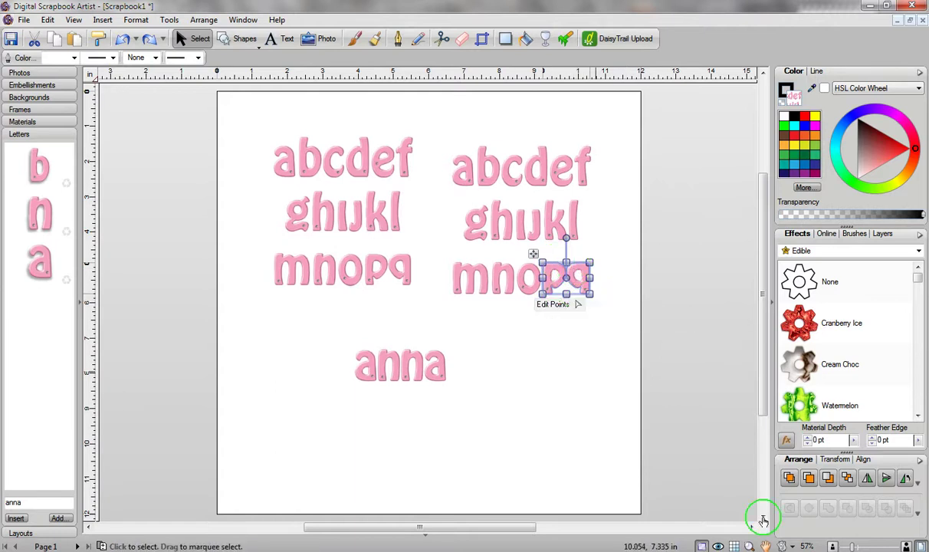
pyautogui.moveTo(851, 546); pyautogui.dragTo(874, 546)
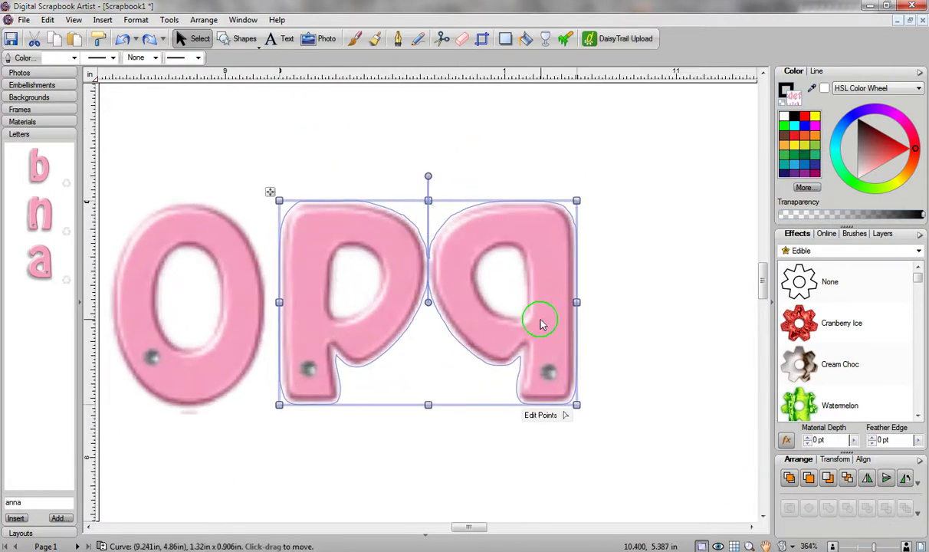
pyautogui.click(442, 40)
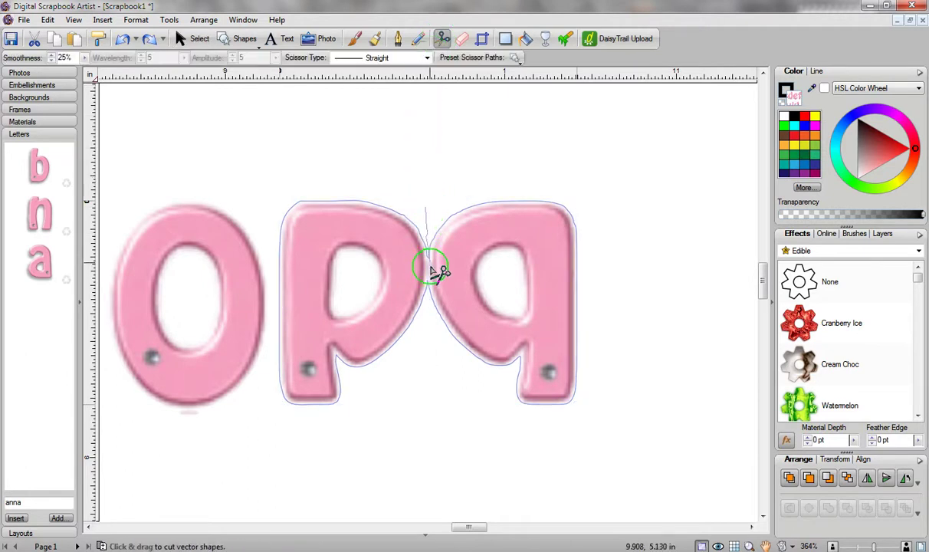
pyautogui.moveTo(429, 298)
pyautogui.mouseDown()
pyautogui.moveTo(425, 367)
pyautogui.moveTo(420, 357)
pyautogui.mouseUp()
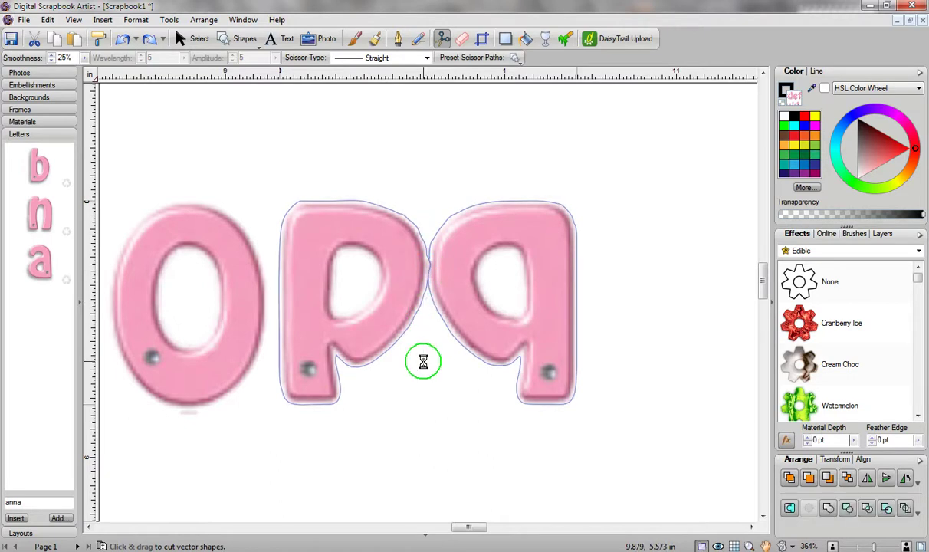
pyautogui.click(182, 36)
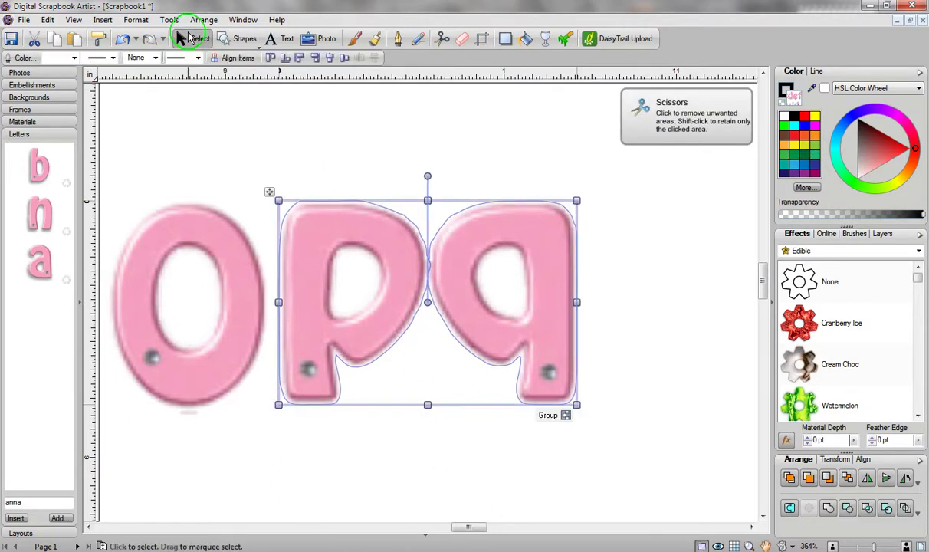
pyautogui.click(510, 149)
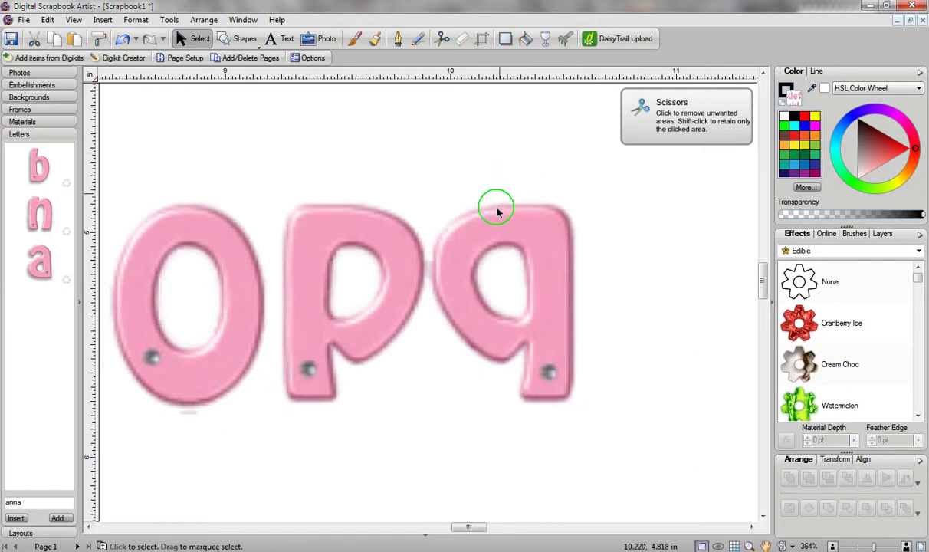
pyautogui.click(482, 212)
pyautogui.moveTo(419, 191); pyautogui.dragTo(481, 185)
# Add the separated letter p to the Letters collection and assign it to lowercase p.
pyautogui.click(312, 212)
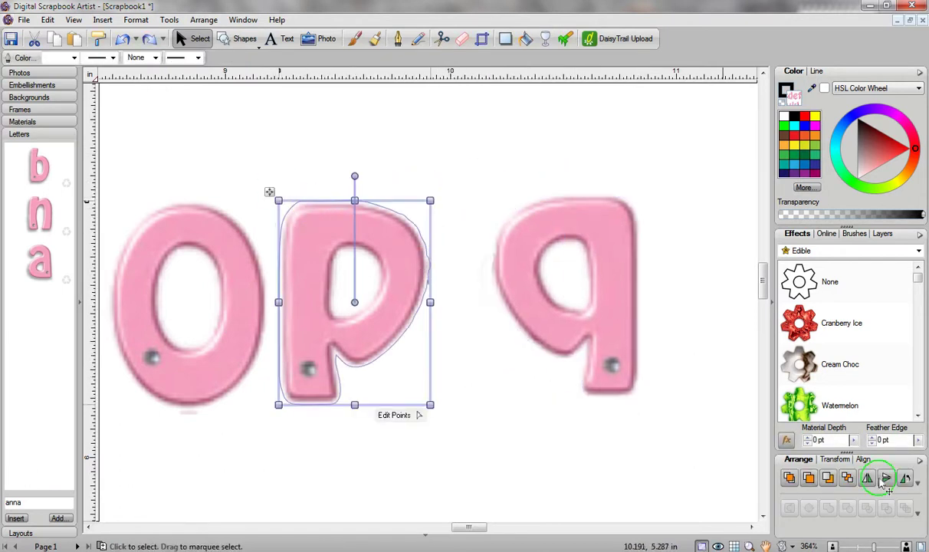
pyautogui.moveTo(873, 546); pyautogui.dragTo(866, 545)
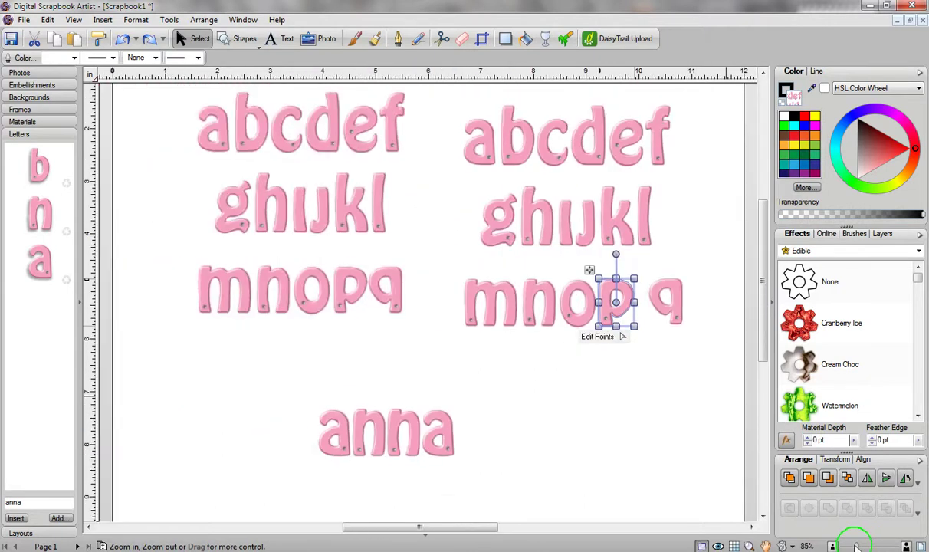
pyautogui.moveTo(596, 280); pyautogui.dragTo(36, 328)
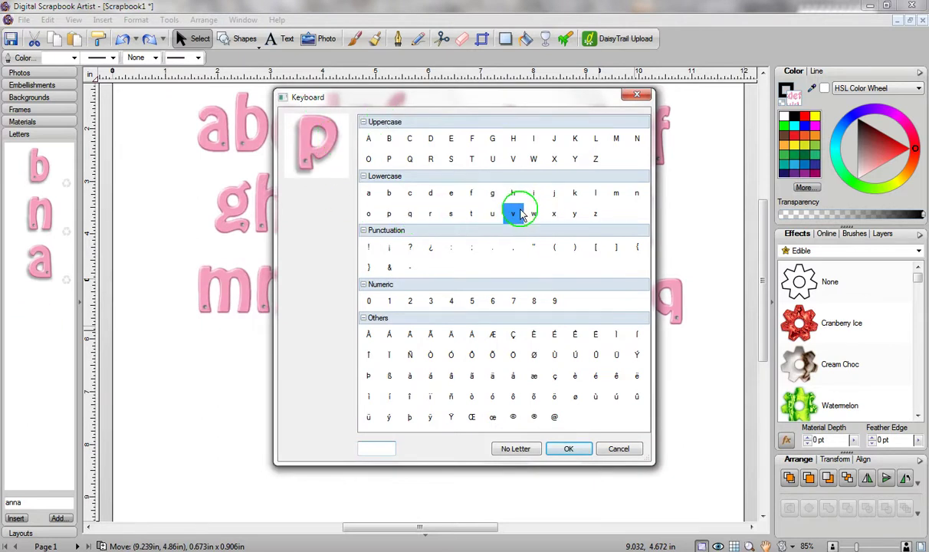
pyautogui.click(388, 214)
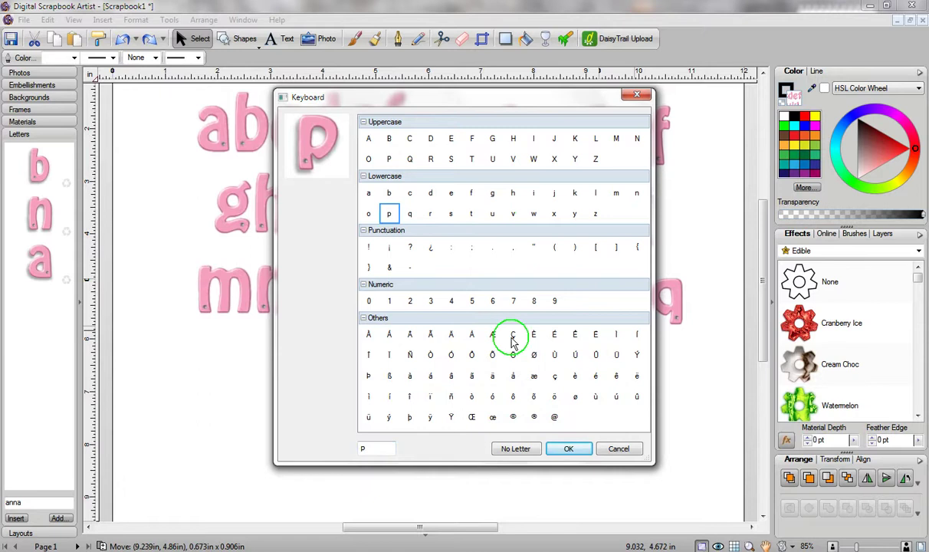
pyautogui.click(568, 448)
pyautogui.click(568, 452)
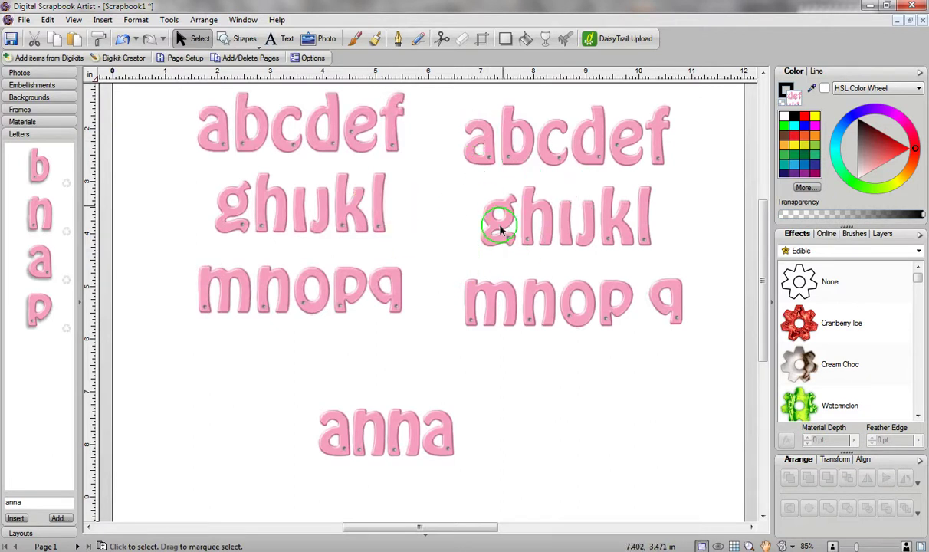
# Delete the inserted word and all the split letters, leaving only the original alphabet picture on the page.
pyautogui.moveTo(536, 452); pyautogui.dragTo(283, 368)
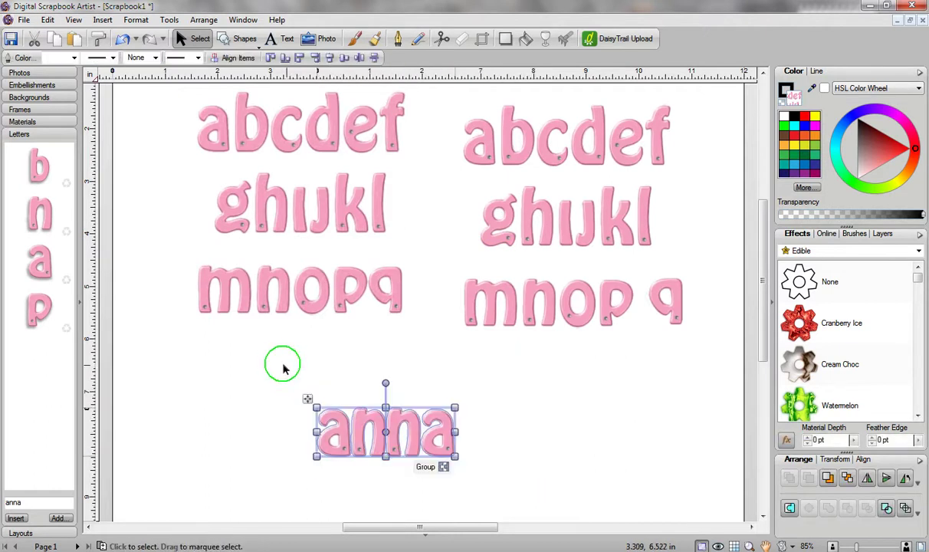
pyautogui.press('Delete')
pyautogui.moveTo(734, 363); pyautogui.dragTo(437, 86)
pyautogui.press('Delete')
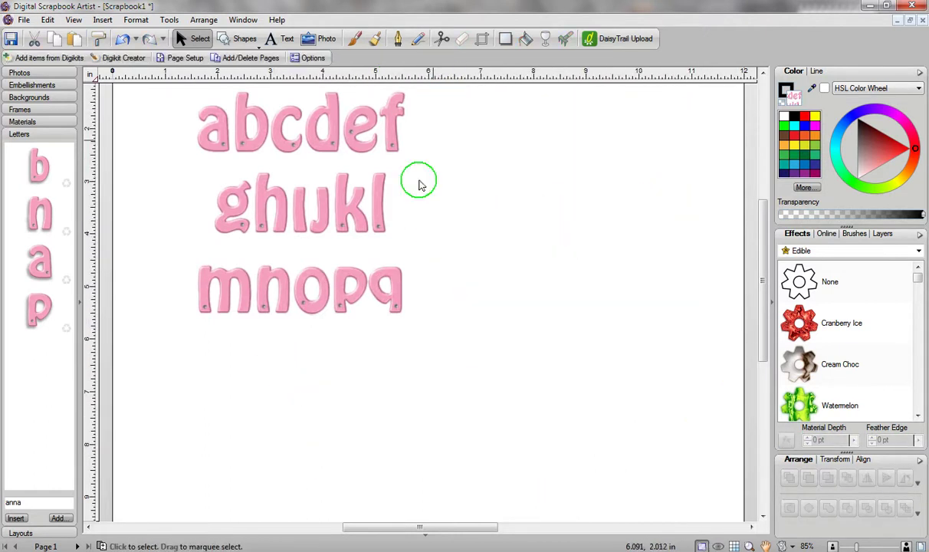
# Duplicate the original alphabet picture and place the copy beside it on the empty half of the page.
pyautogui.click(305, 213)
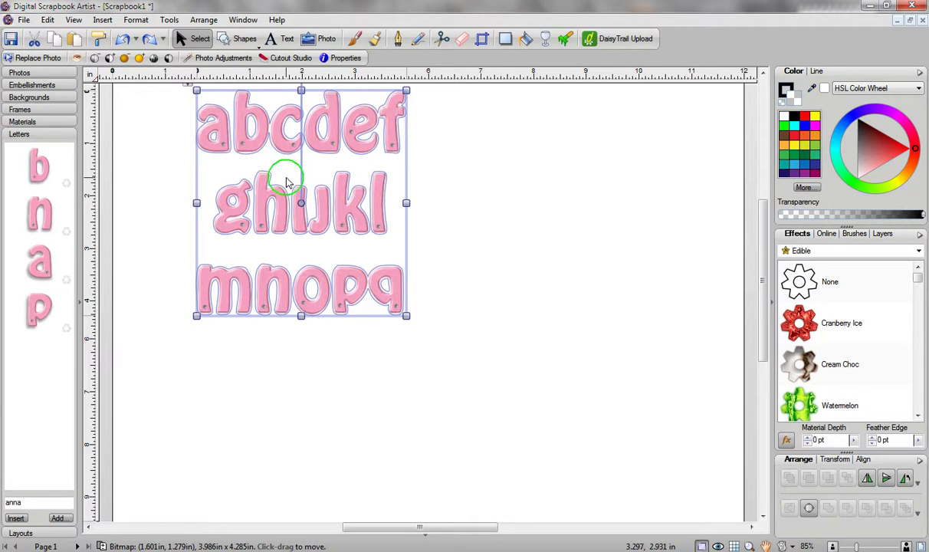
pyautogui.moveTo(285, 173); pyautogui.dragTo(532, 176)
pyautogui.moveTo(465, 159); pyautogui.dragTo(244, 158)
pyautogui.click(528, 170)
pyautogui.moveTo(759, 271); pyautogui.dragTo(759, 255)
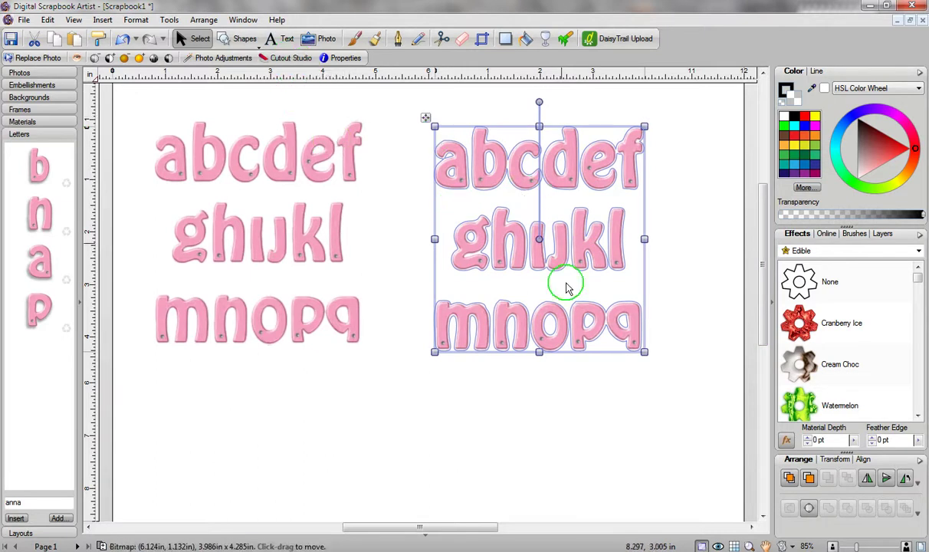
# Convert the alphabet copy to curves, split it into separate letters, and shift its a slightly away from the b.
pyautogui.click(810, 509)
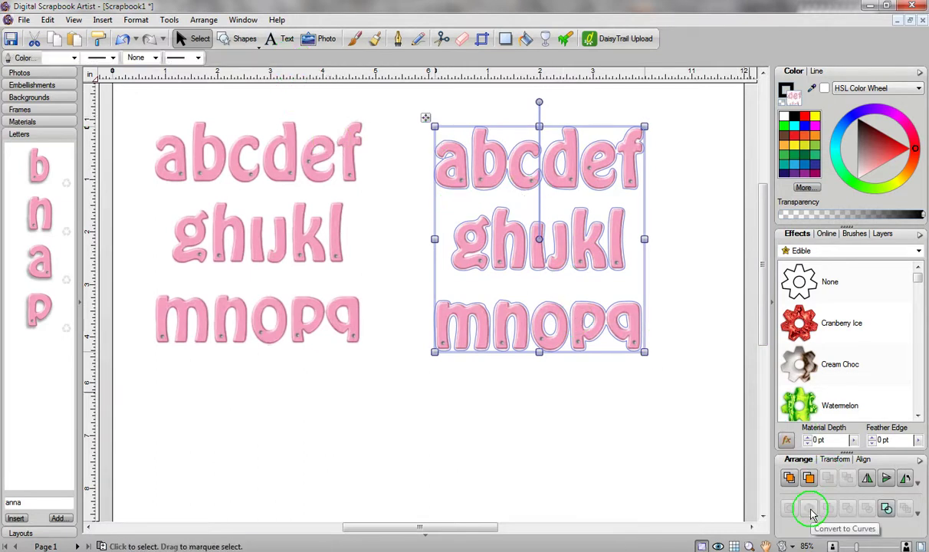
pyautogui.click(887, 508)
pyautogui.click(613, 441)
pyautogui.moveTo(461, 315); pyautogui.dragTo(413, 155)
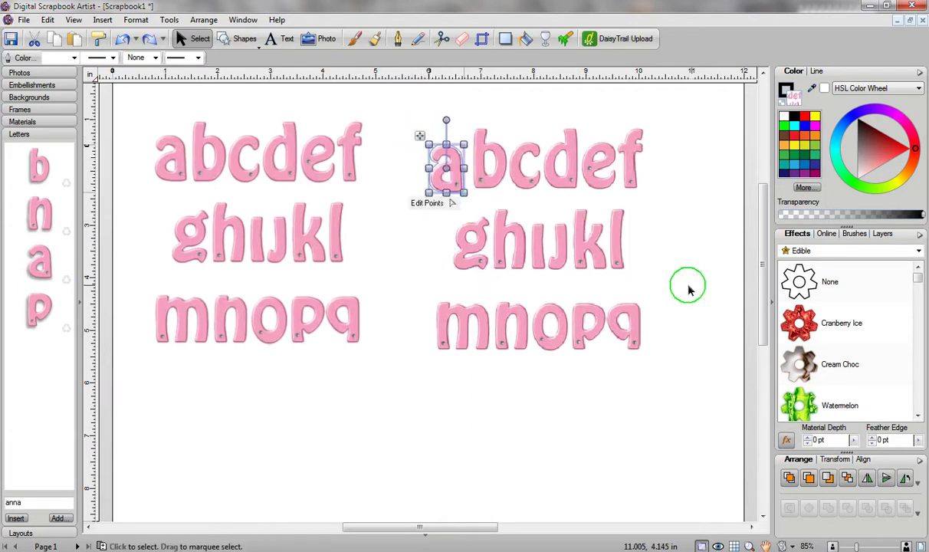
# Move the joined p and q from the split copy directly beneath the original p and q for a close-up comparison.
pyautogui.click(580, 314)
pyautogui.moveTo(533, 280); pyautogui.dragTo(277, 349)
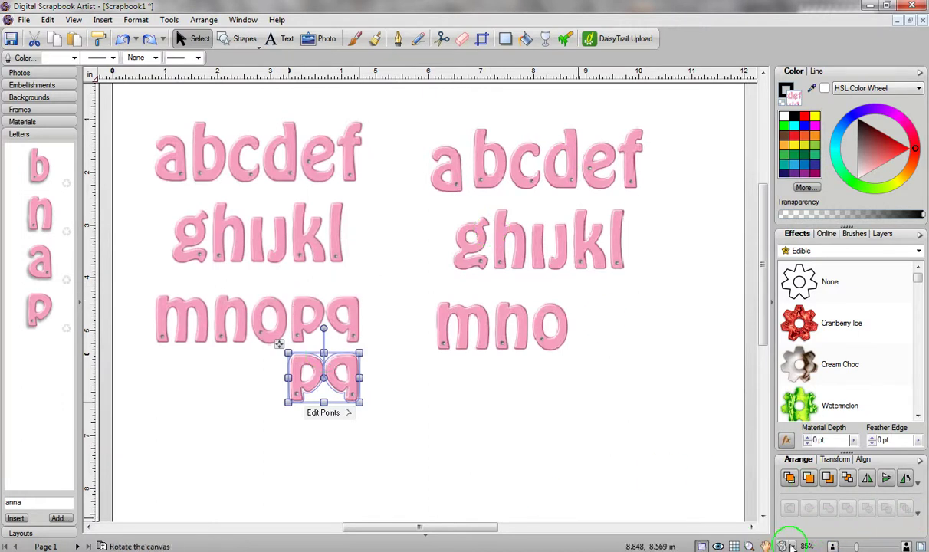
pyautogui.click(749, 546)
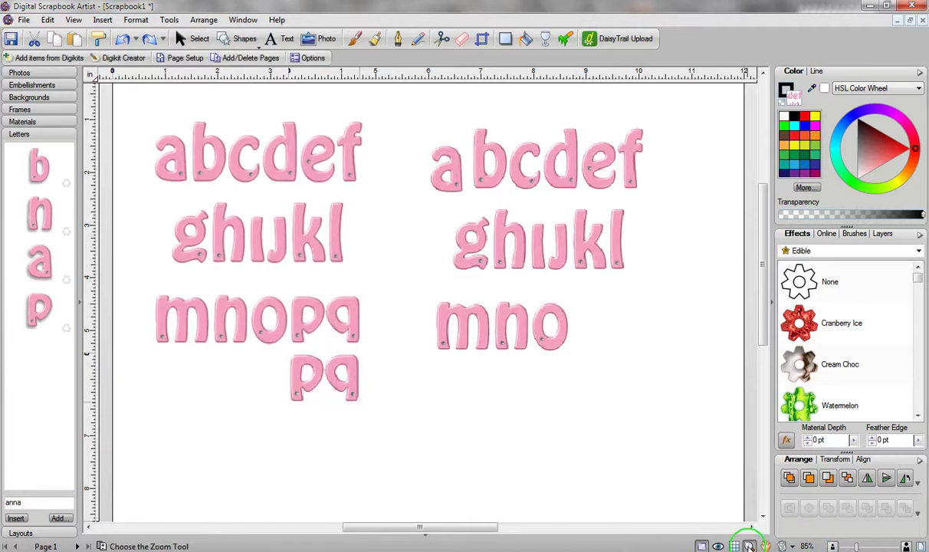
pyautogui.moveTo(286, 284); pyautogui.dragTo(366, 419)
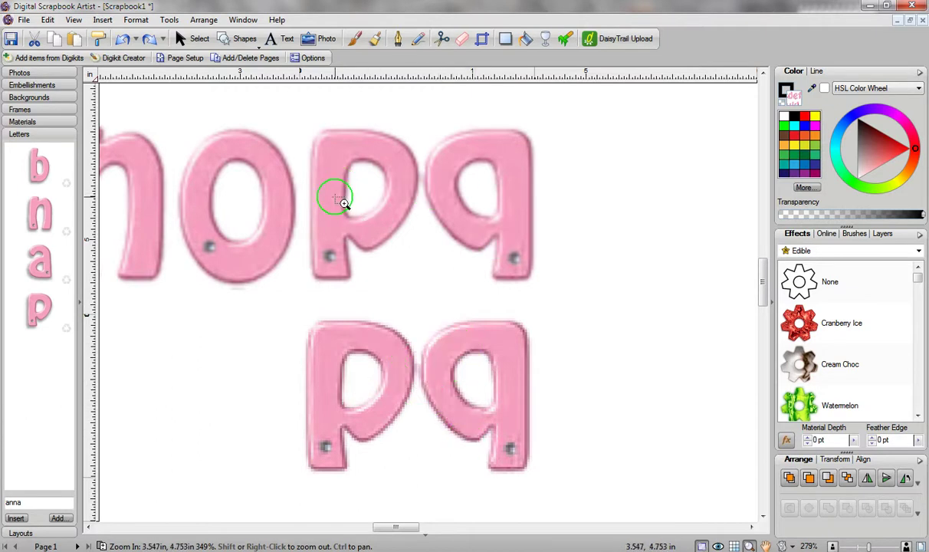
# Insert the stored letter p from the Letters collection and place it beside the two p and q pairs for comparison.
pyautogui.click(182, 38)
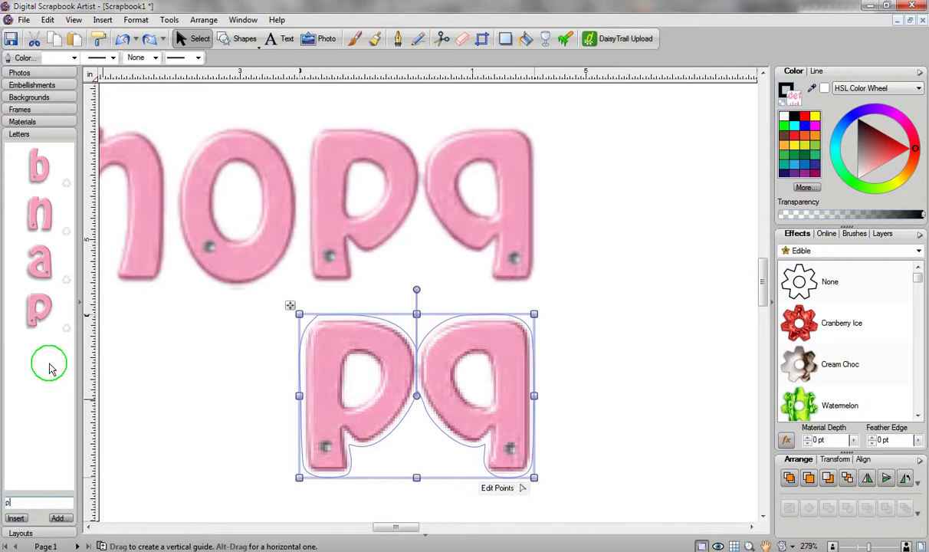
pyautogui.click(39, 304)
pyautogui.click(26, 356)
pyautogui.click(16, 519)
pyautogui.moveTo(705, 400); pyautogui.dragTo(596, 240)
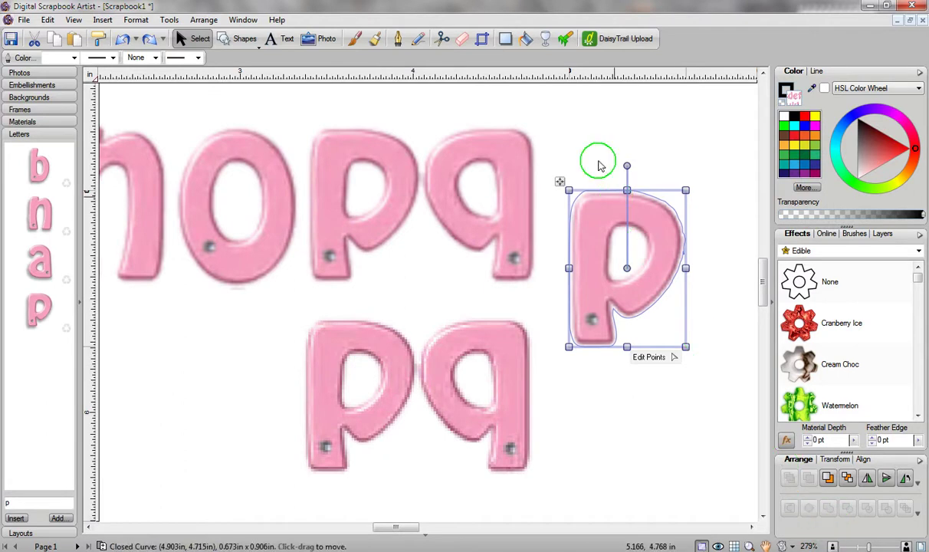
pyautogui.click(636, 174)
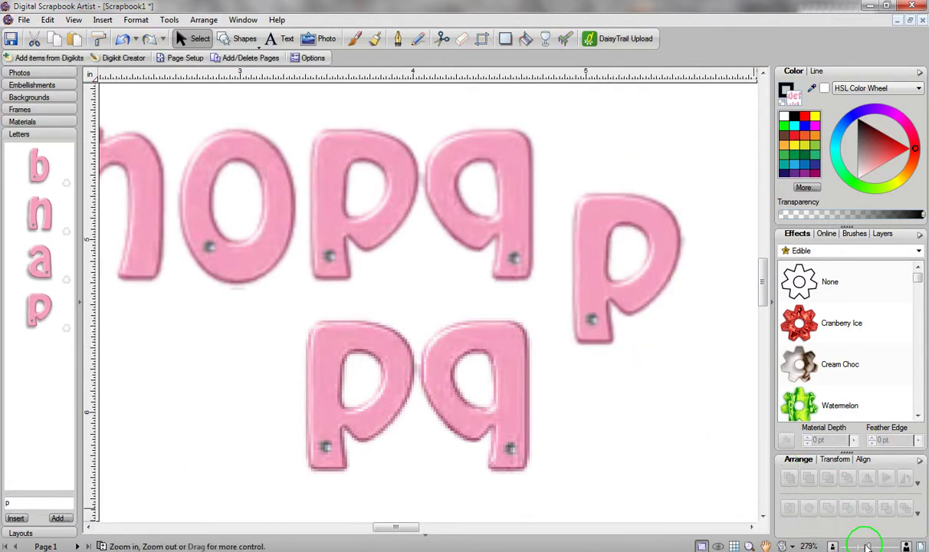
pyautogui.moveTo(866, 545); pyautogui.dragTo(852, 545)
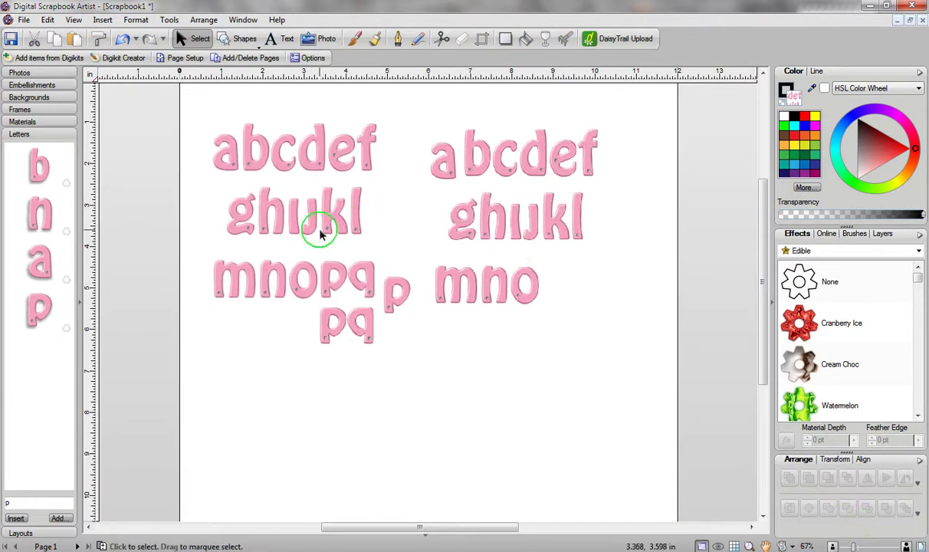